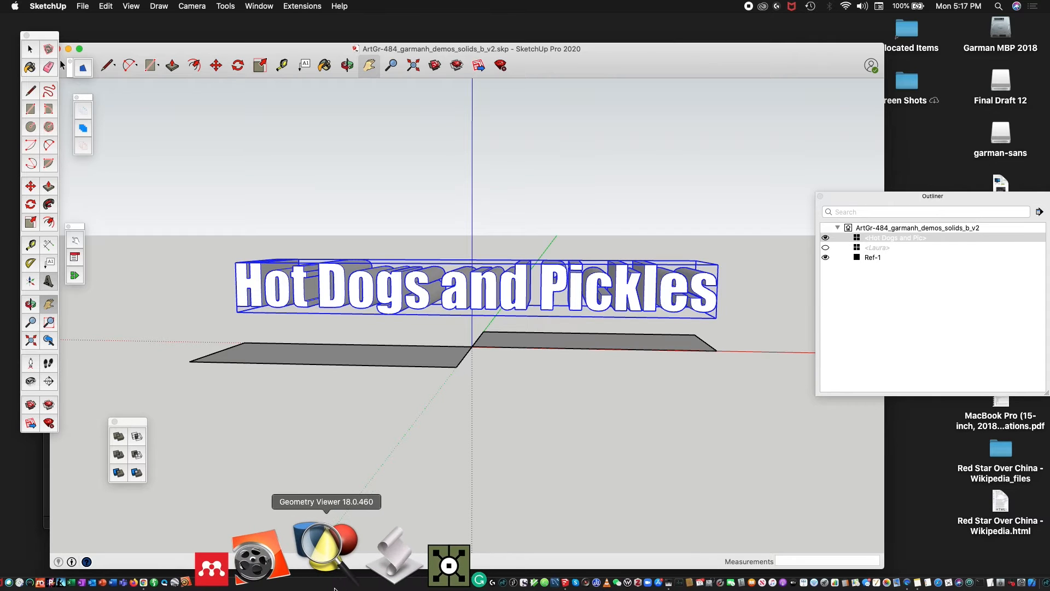
Switch to Chrome and look through the learning tracks in the Tracks Library on learn.sketchup.com
{"action": "key", "text": "super+Tab"}
{"action": "key", "text": "super+Tab"}
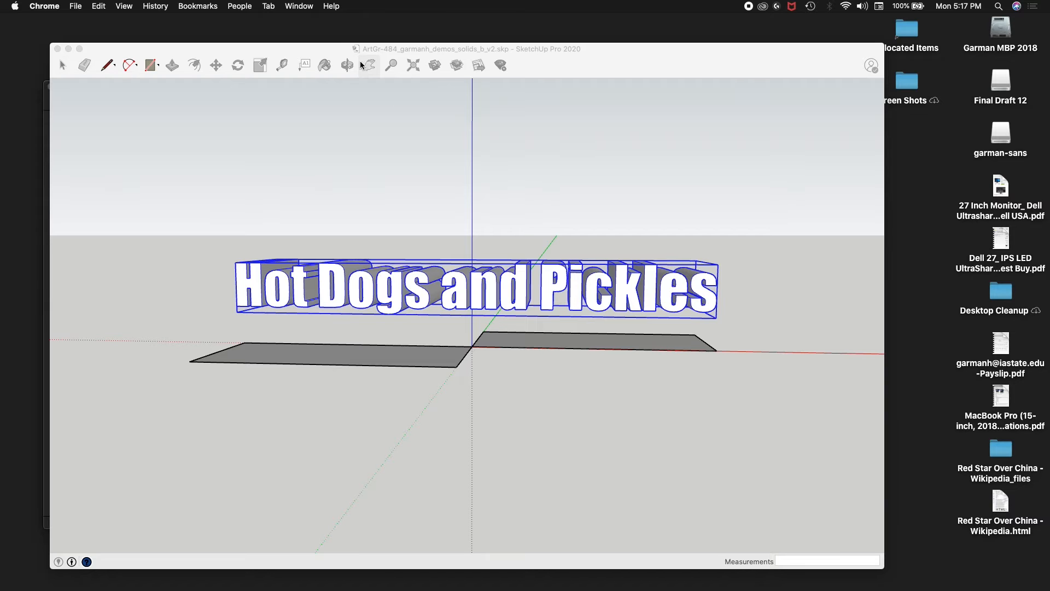
{"action": "left_click", "coordinate": [299, 6]}
{"action": "left_click", "coordinate": [313, 124]}
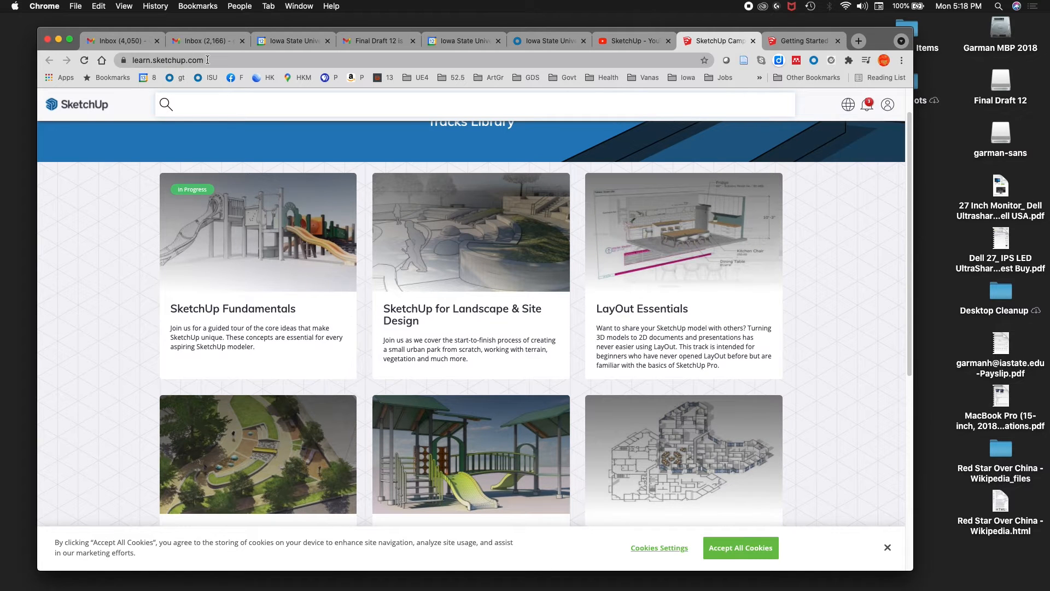
{"action": "scroll", "coordinate": [323, 302], "scroll_direction": "up", "scroll_amount": 2}
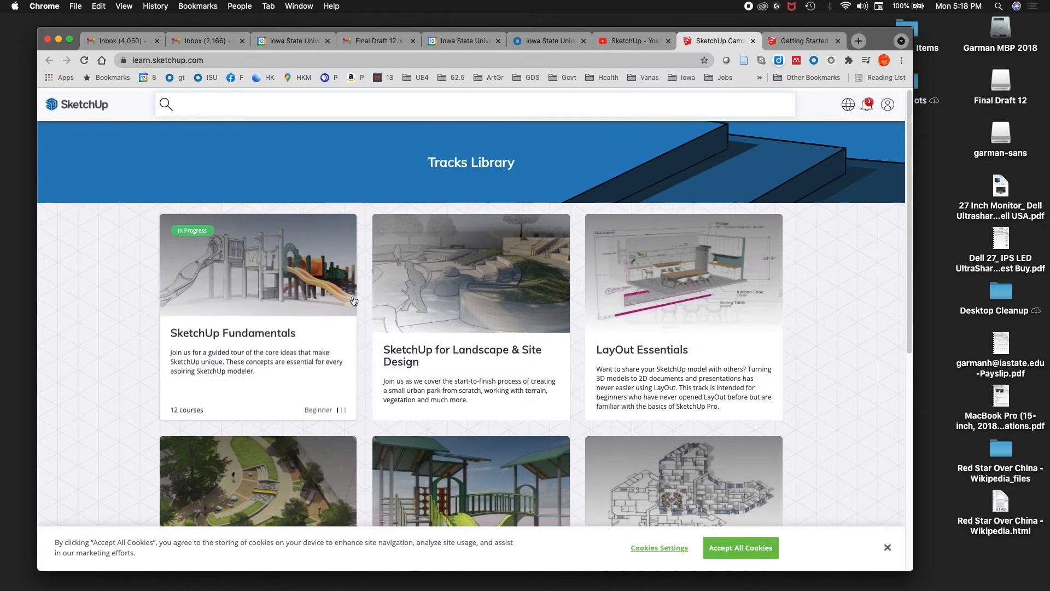
{"action": "scroll", "coordinate": [314, 303], "scroll_direction": "down", "scroll_amount": 8}
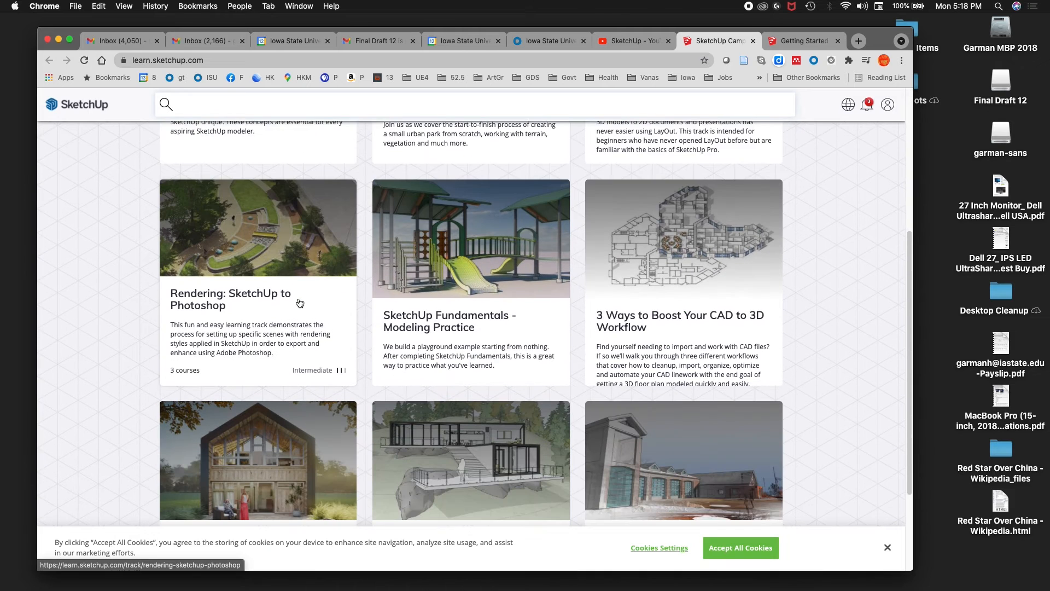
{"action": "scroll", "coordinate": [298, 296], "scroll_direction": "up", "scroll_amount": 4}
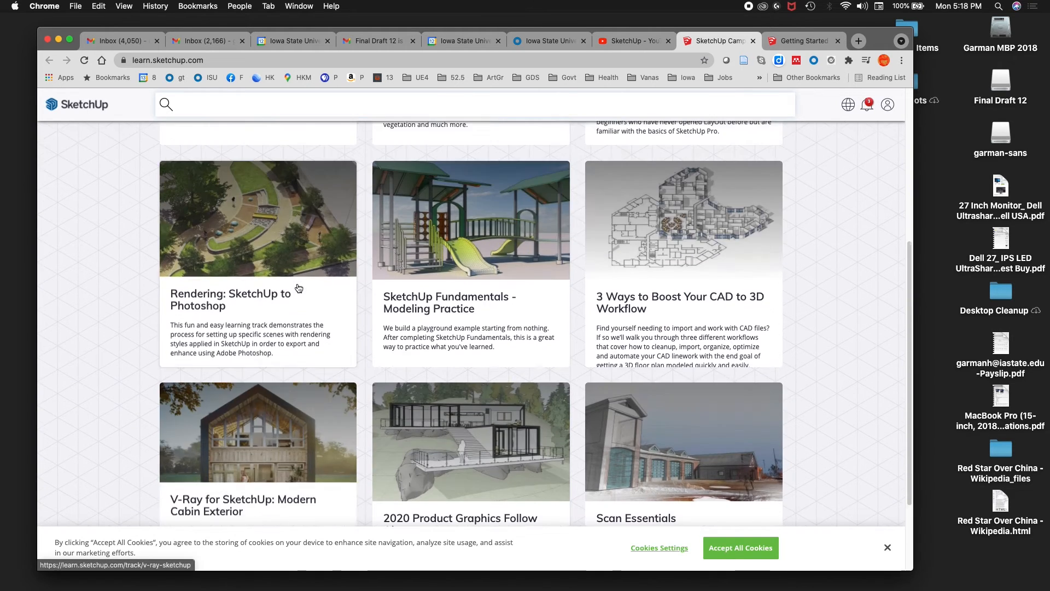
{"action": "scroll", "coordinate": [298, 287], "scroll_direction": "up", "scroll_amount": 3}
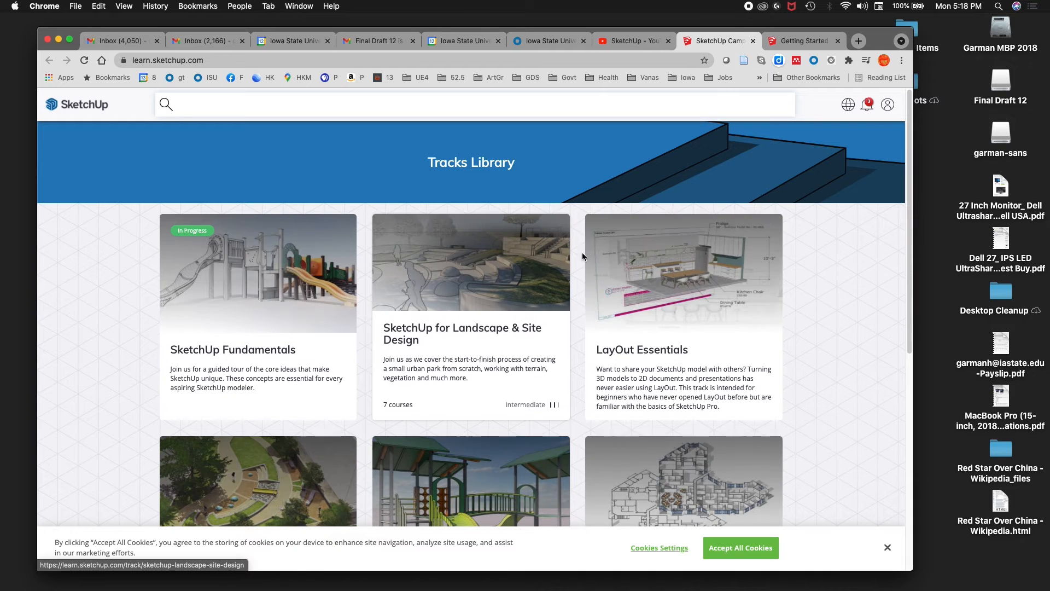
Go back from the open Getting Started lesson to the SketchUp Fundamentals track page and review its course list
{"action": "left_click", "coordinate": [812, 40]}
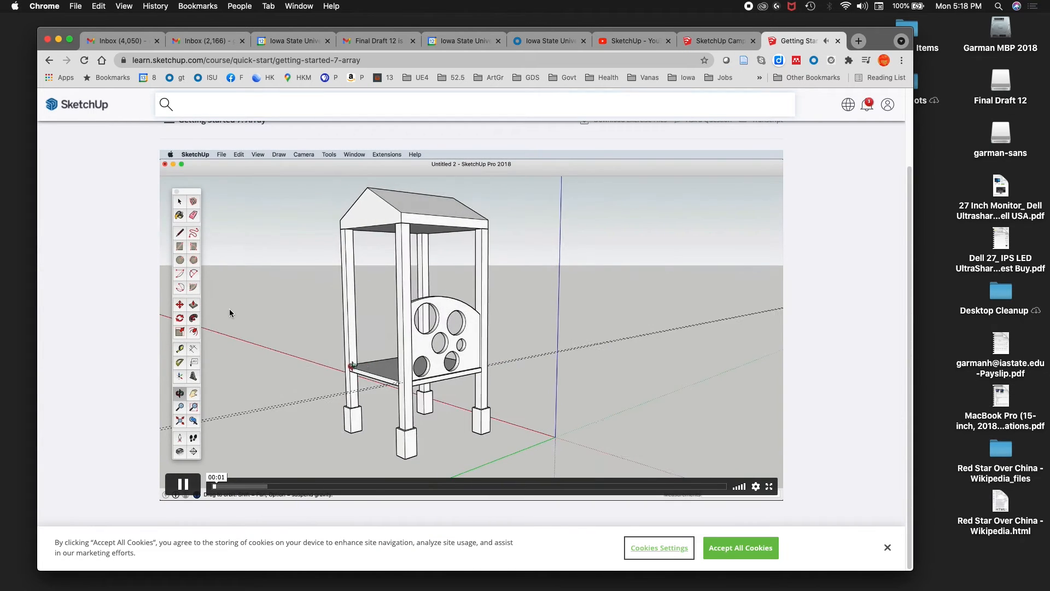
{"action": "left_click", "coordinate": [49, 60]}
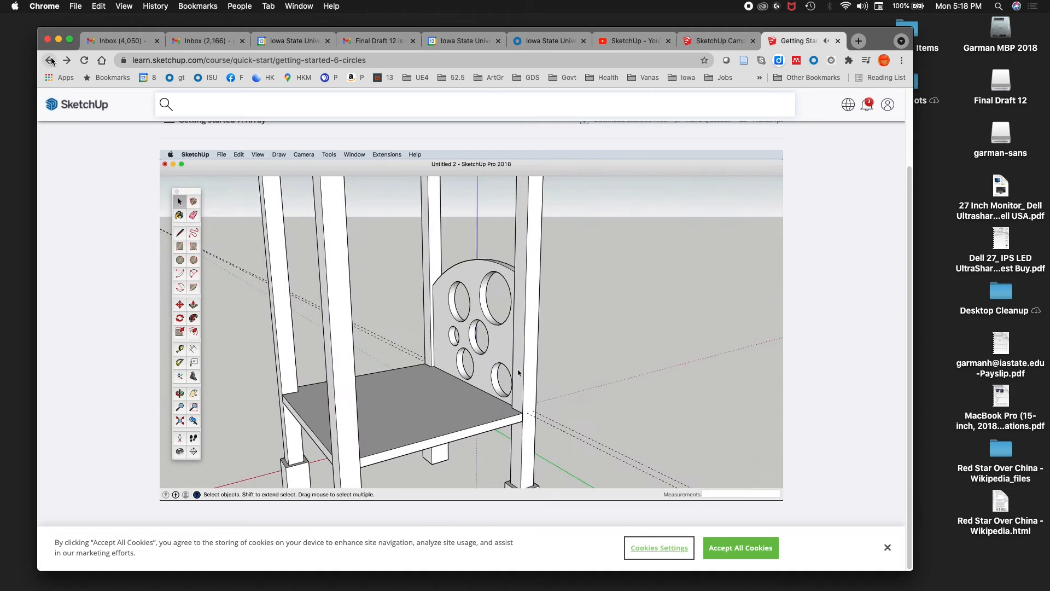
{"action": "left_click", "coordinate": [50, 61]}
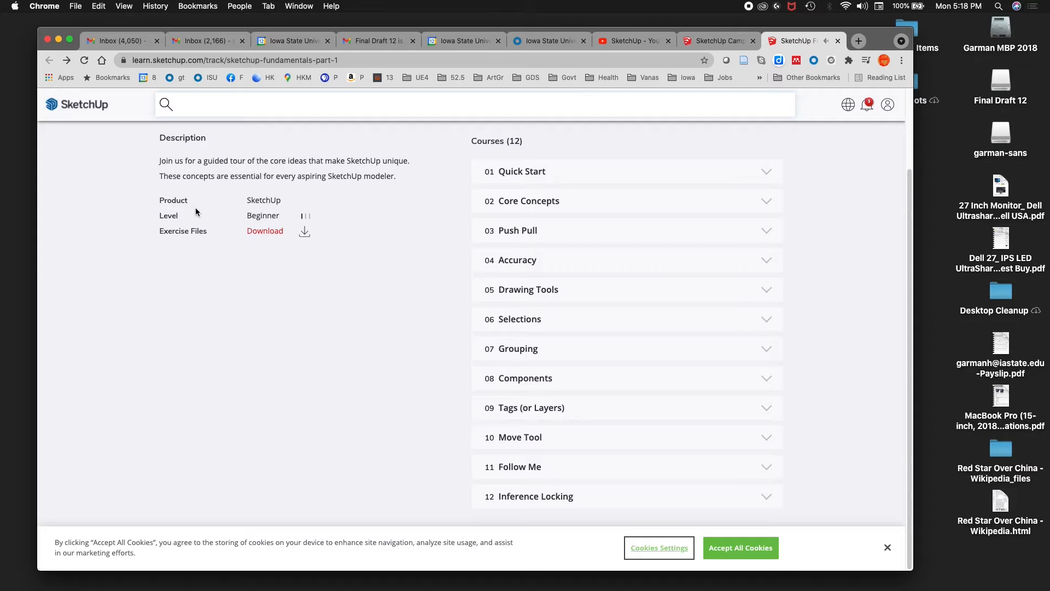
{"action": "scroll", "coordinate": [196, 208], "scroll_direction": "up", "scroll_amount": 3}
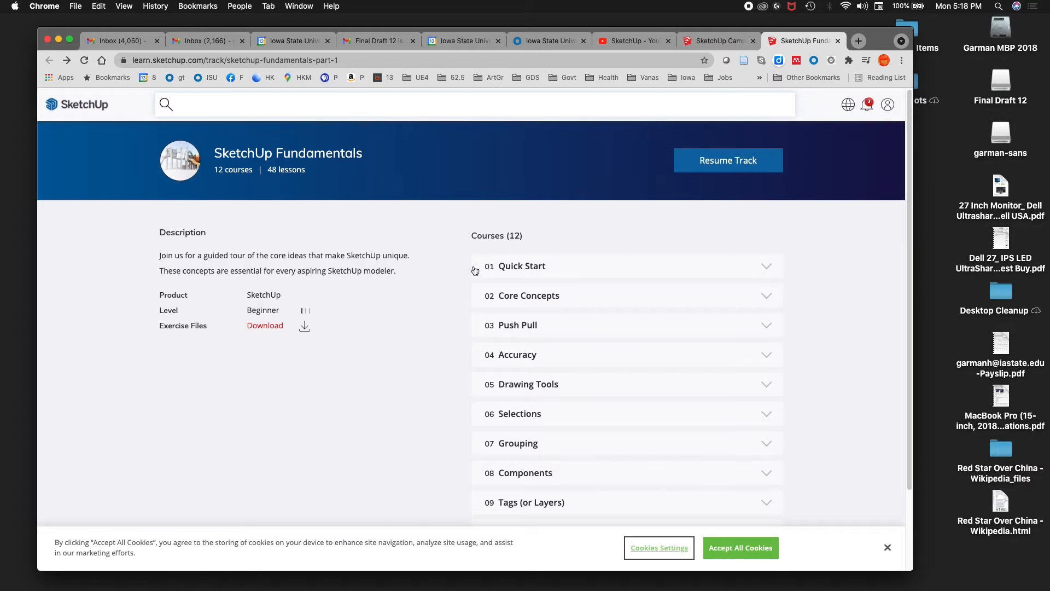
{"action": "scroll", "coordinate": [474, 271], "scroll_direction": "down", "scroll_amount": 1}
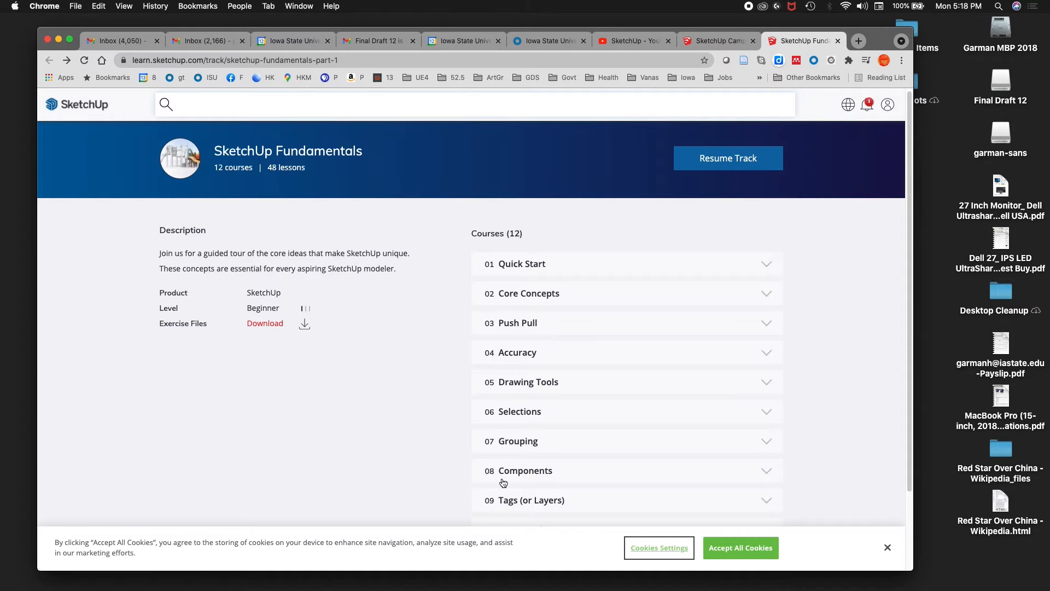
{"action": "scroll", "coordinate": [476, 401], "scroll_direction": "down", "scroll_amount": 2}
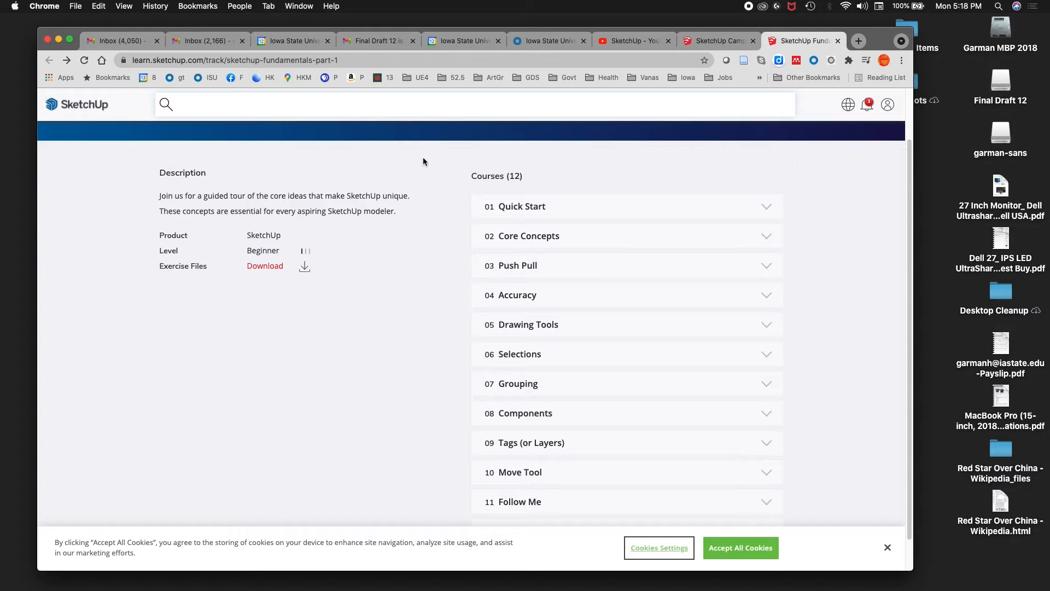
Open the SketchUp Fundamentals track from the Tracks Library and look over its description and courses
{"action": "left_click", "coordinate": [737, 42]}
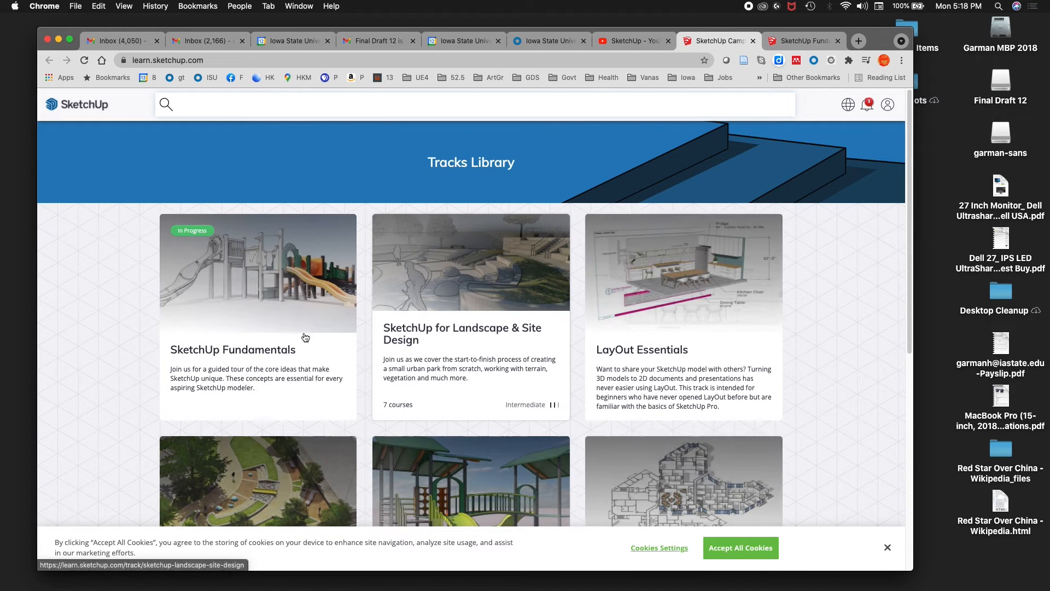
{"action": "left_click", "coordinate": [240, 303]}
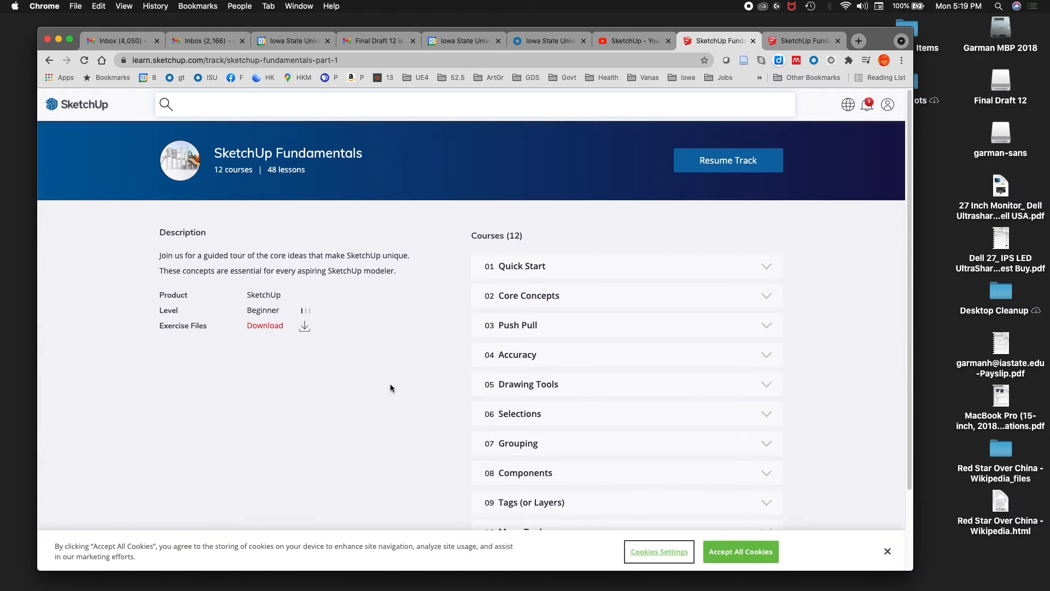
{"action": "scroll", "coordinate": [385, 379], "scroll_direction": "down", "scroll_amount": 3}
{"action": "scroll", "coordinate": [383, 377], "scroll_direction": "up", "scroll_amount": 2}
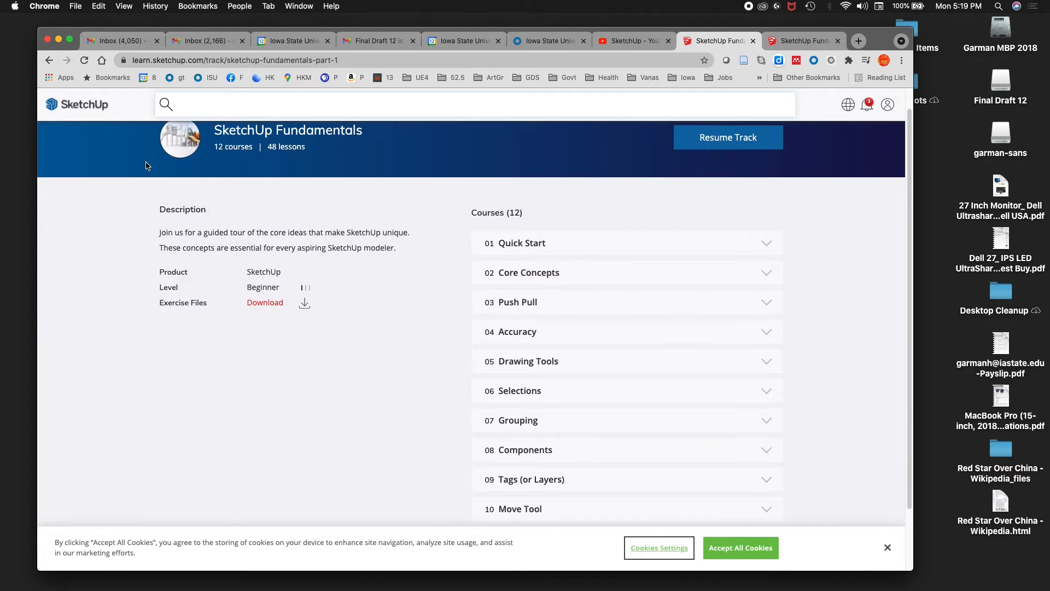
Return to the Tracks Library and browse the remaining tracks down to the Coming Soon section
{"action": "left_click", "coordinate": [50, 60]}
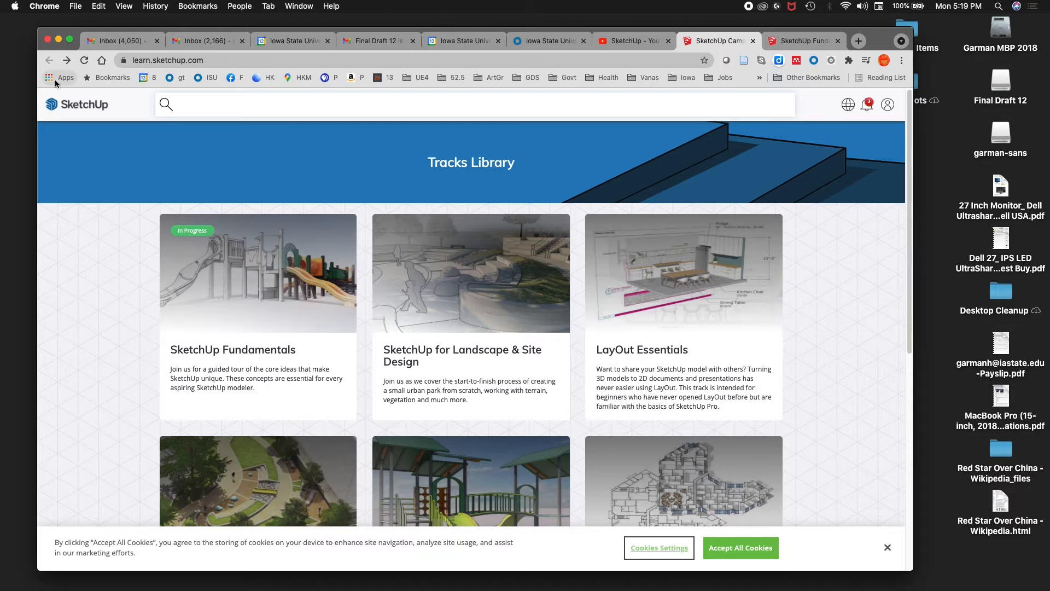
{"action": "scroll", "coordinate": [84, 229], "scroll_direction": "down", "scroll_amount": 1}
{"action": "scroll", "coordinate": [84, 230], "scroll_direction": "down", "scroll_amount": 2}
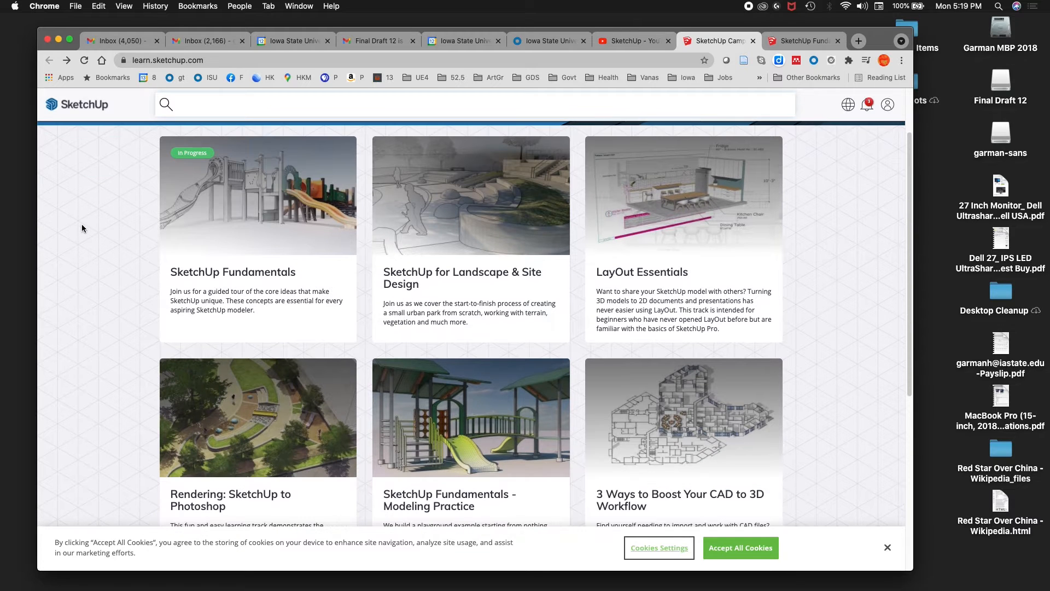
{"action": "scroll", "coordinate": [81, 229], "scroll_direction": "down", "scroll_amount": 10}
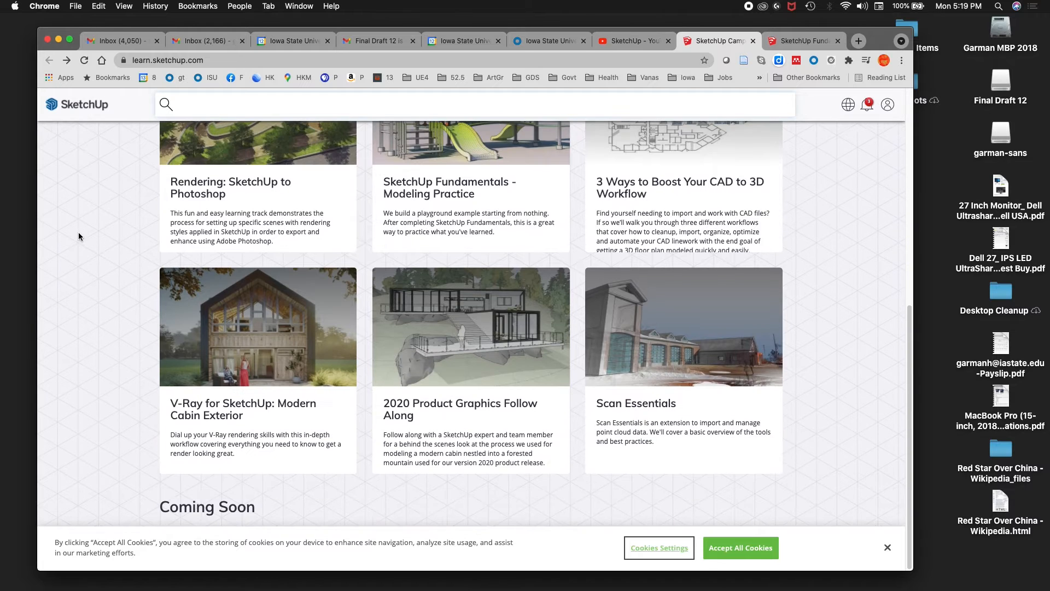
{"action": "scroll", "coordinate": [65, 219], "scroll_direction": "up", "scroll_amount": 12}
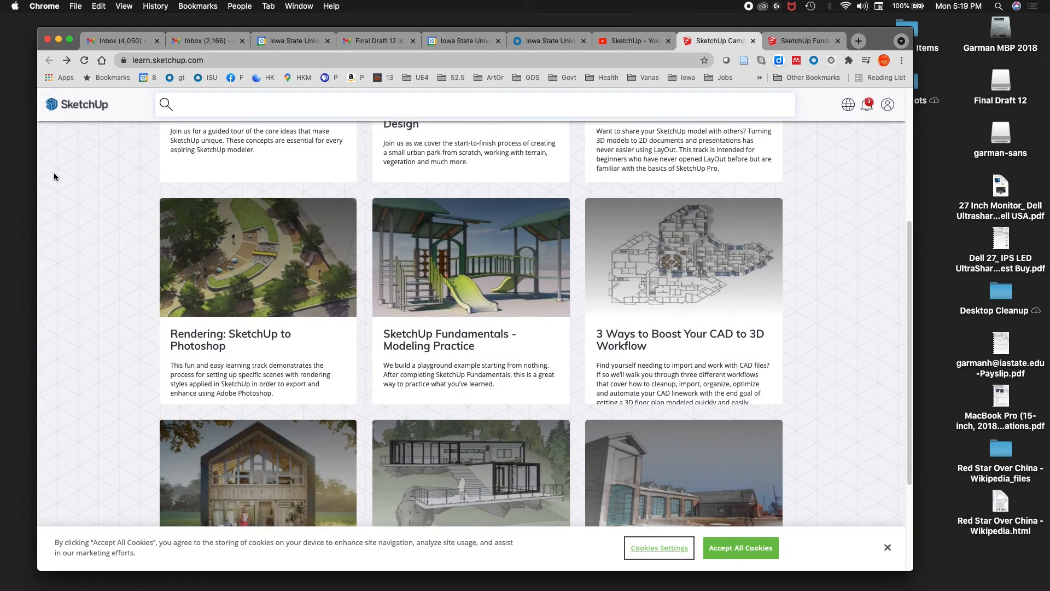
Switch to SketchUp and hide the Hot Dogs and Pickles 3D text in the model
{"action": "key", "text": "super+Tab"}
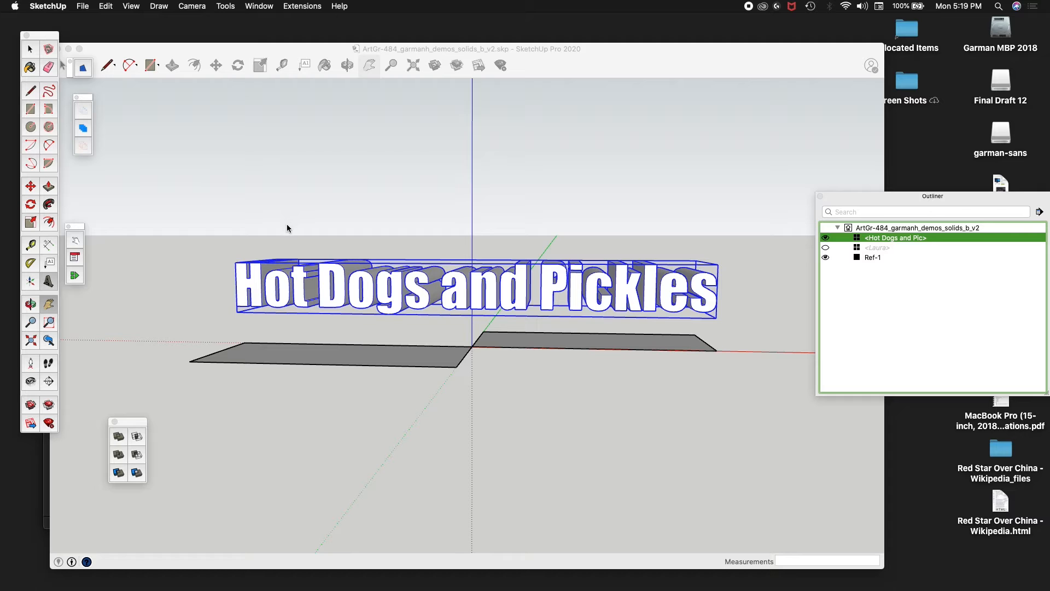
{"action": "left_click", "coordinate": [546, 69]}
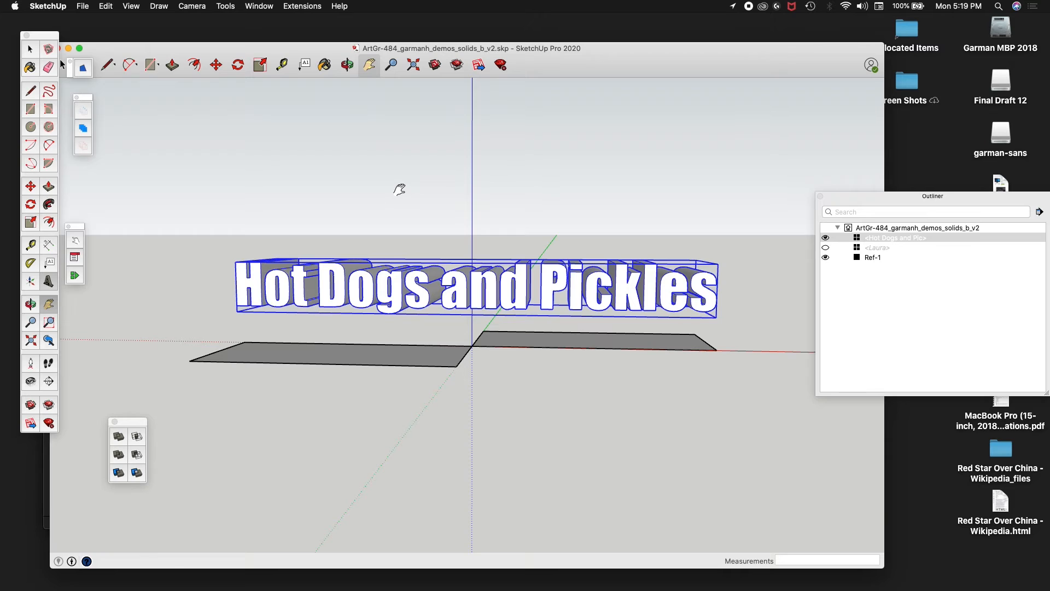
{"action": "middle_click_drag", "start_coordinate": [403, 190], "coordinate": [450, 294]}
{"action": "scroll", "coordinate": [450, 294], "scroll_direction": "down", "scroll_amount": 5}
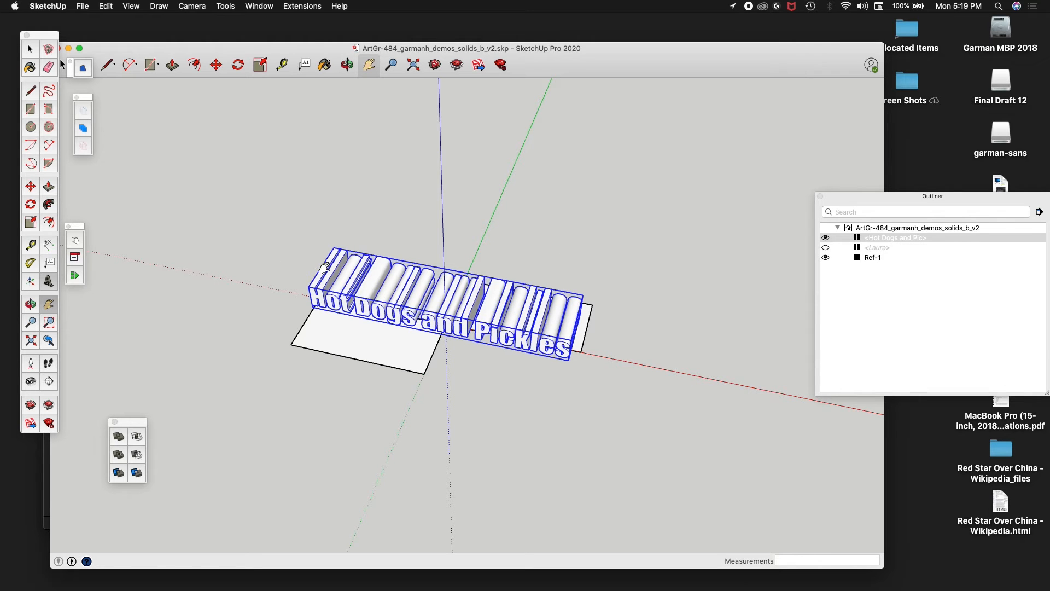
{"action": "middle_click_drag", "start_coordinate": [325, 267], "coordinate": [363, 136]}
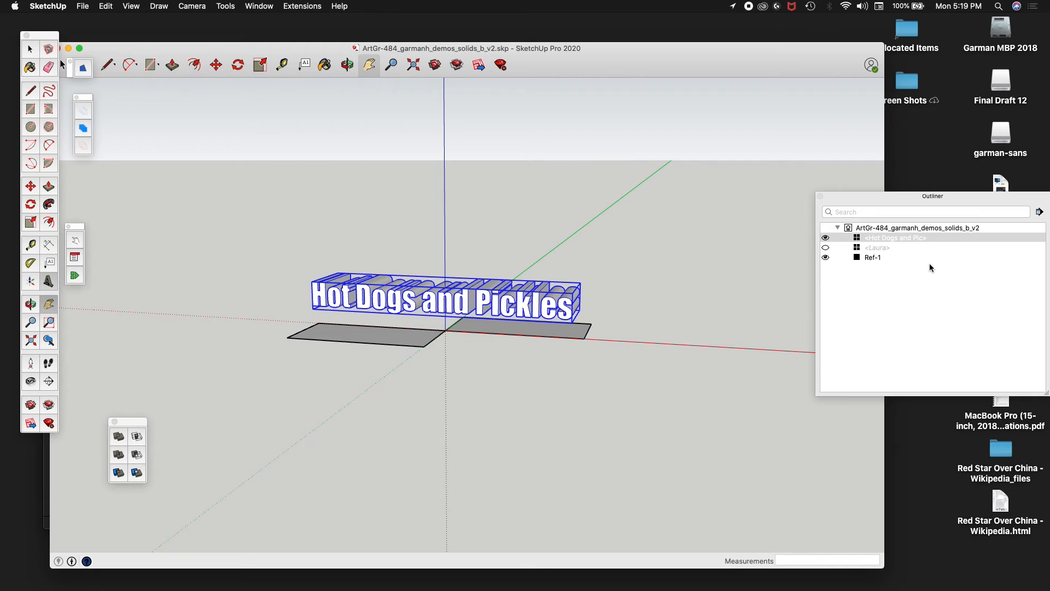
{"action": "left_click", "coordinate": [825, 238]}
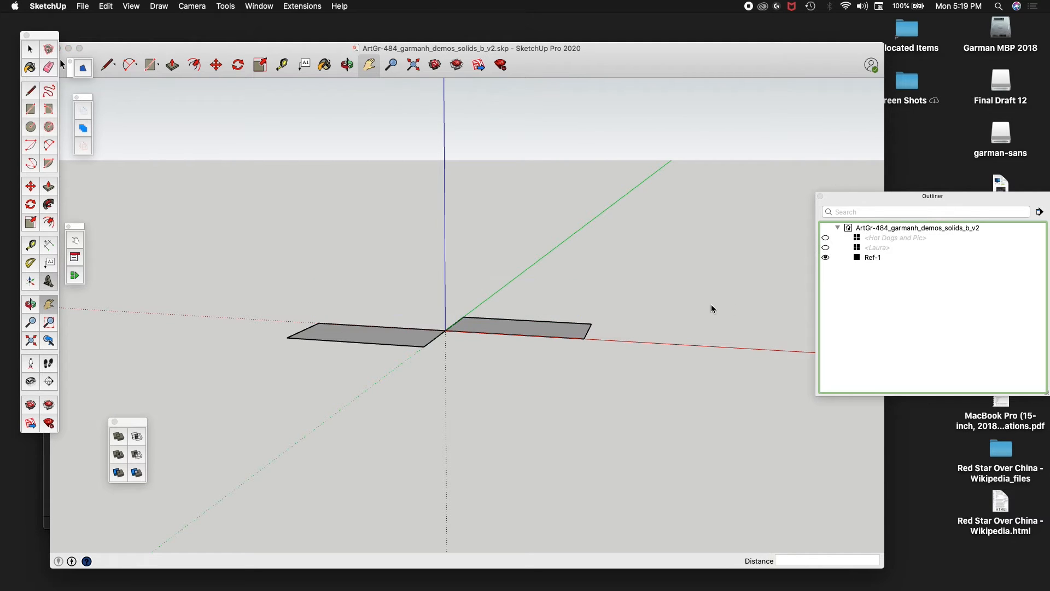
Draw a flat circle with a 5 m radius on the ground plane, centred on the origin
{"action": "scroll", "coordinate": [431, 345], "scroll_direction": "up", "scroll_amount": 5}
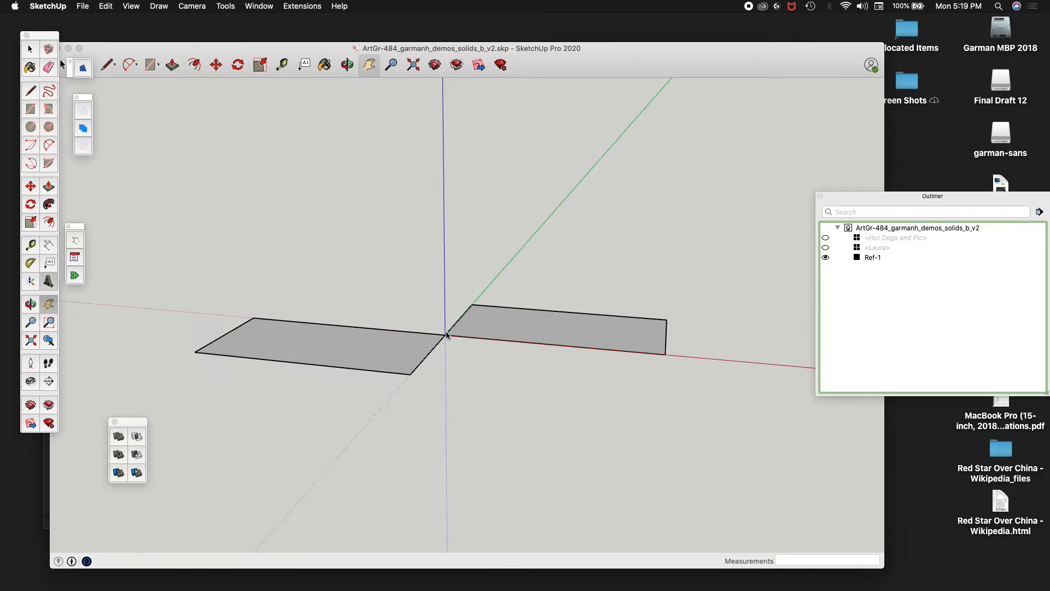
{"action": "left_click", "coordinate": [740, 268]}
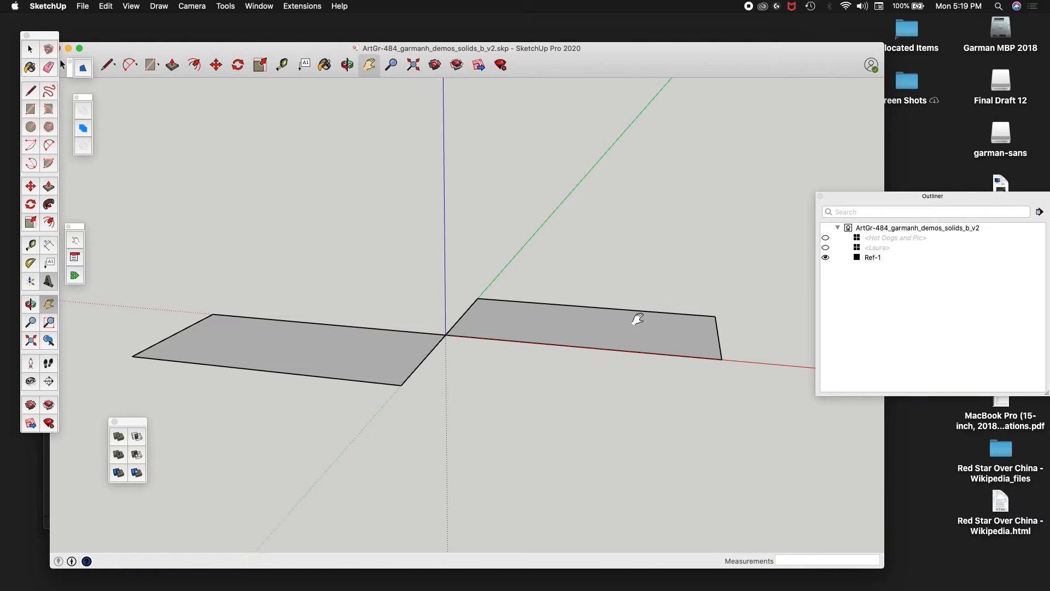
{"action": "key", "text": "space"}
{"action": "left_click", "coordinate": [466, 398]}
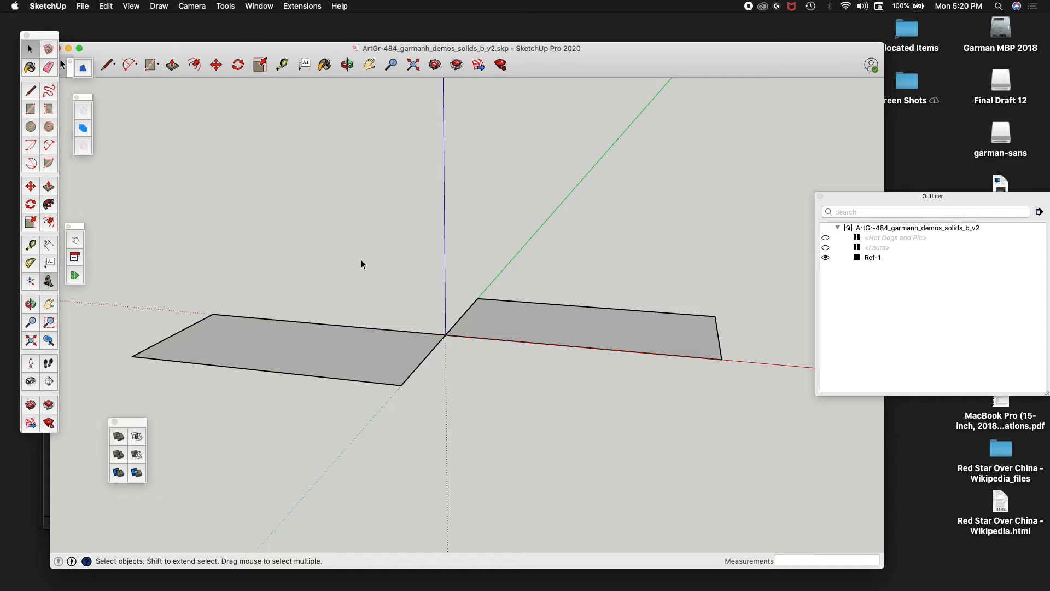
{"action": "left_click", "coordinate": [376, 235]}
{"action": "left_click", "coordinate": [33, 128]}
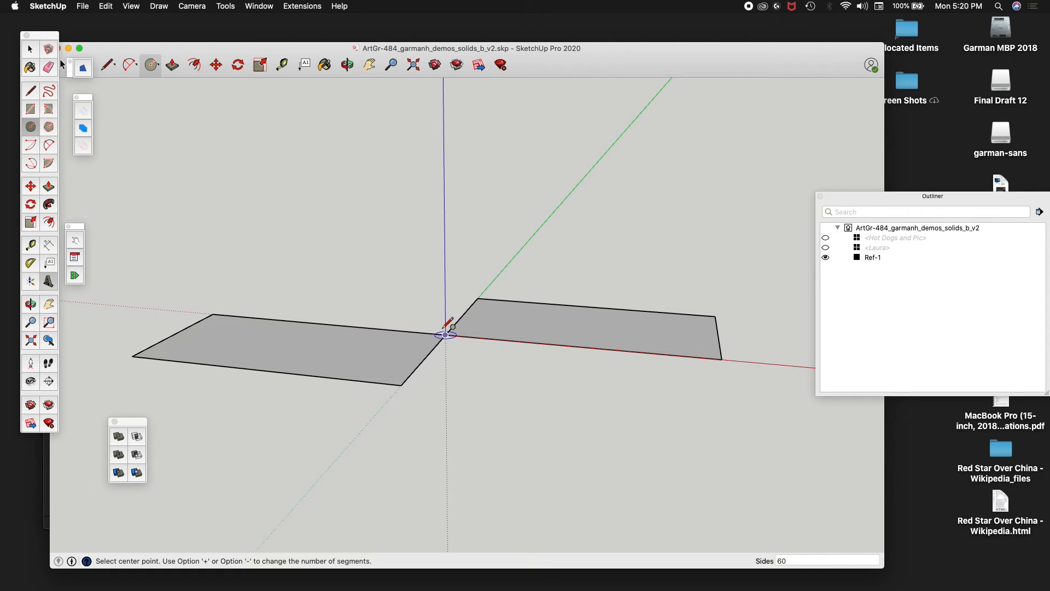
{"action": "left_click", "coordinate": [446, 334]}
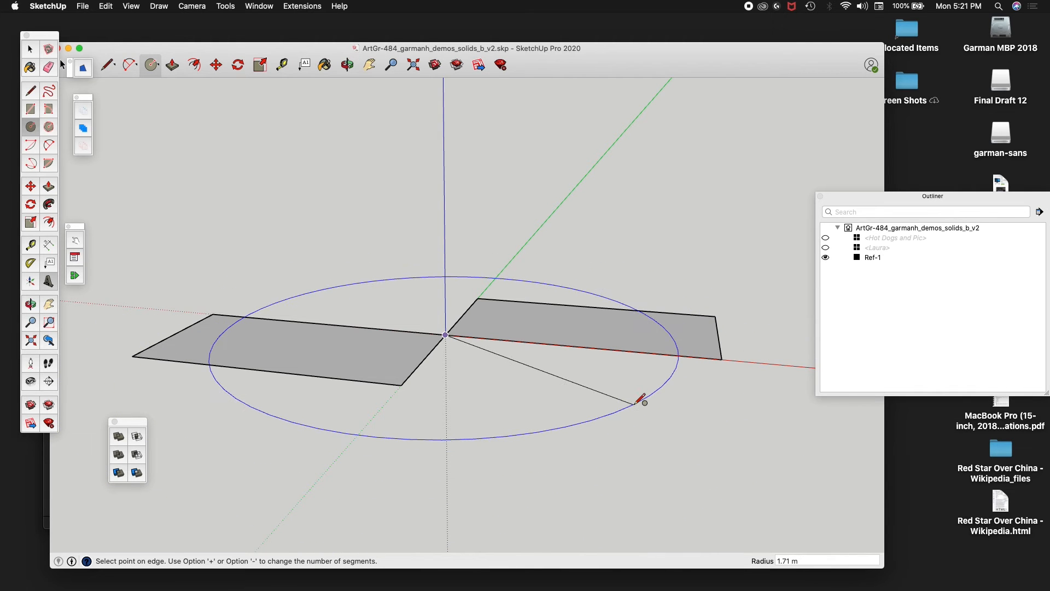
{"action": "type", "text": "5"}
{"action": "key", "text": "Return"}
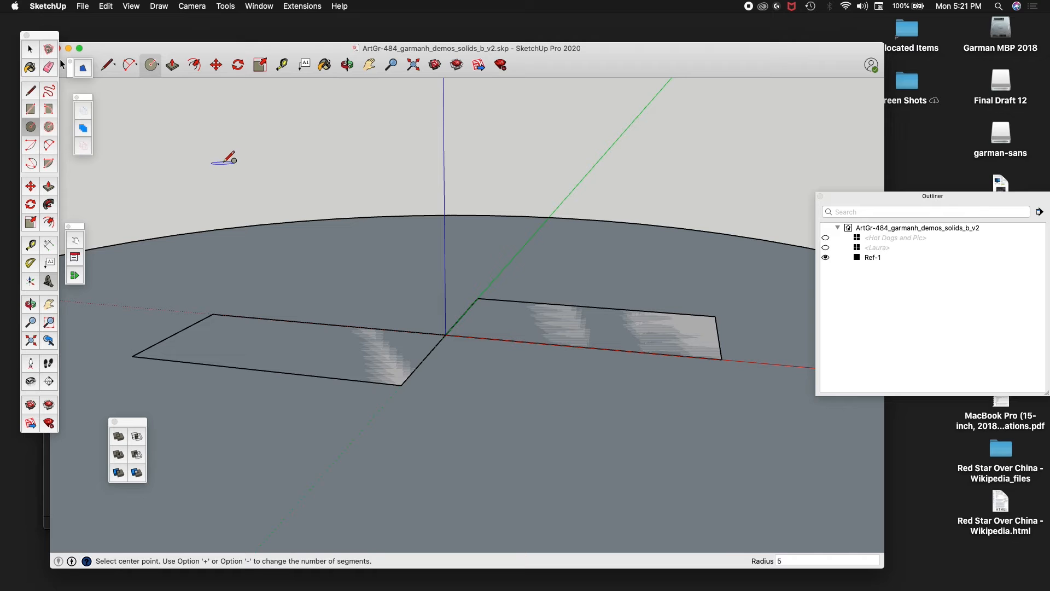
{"action": "key", "text": "space"}
Hide the Ref-1 reference rectangles lying on the circle
{"action": "scroll", "coordinate": [240, 178], "scroll_direction": "down", "scroll_amount": 5}
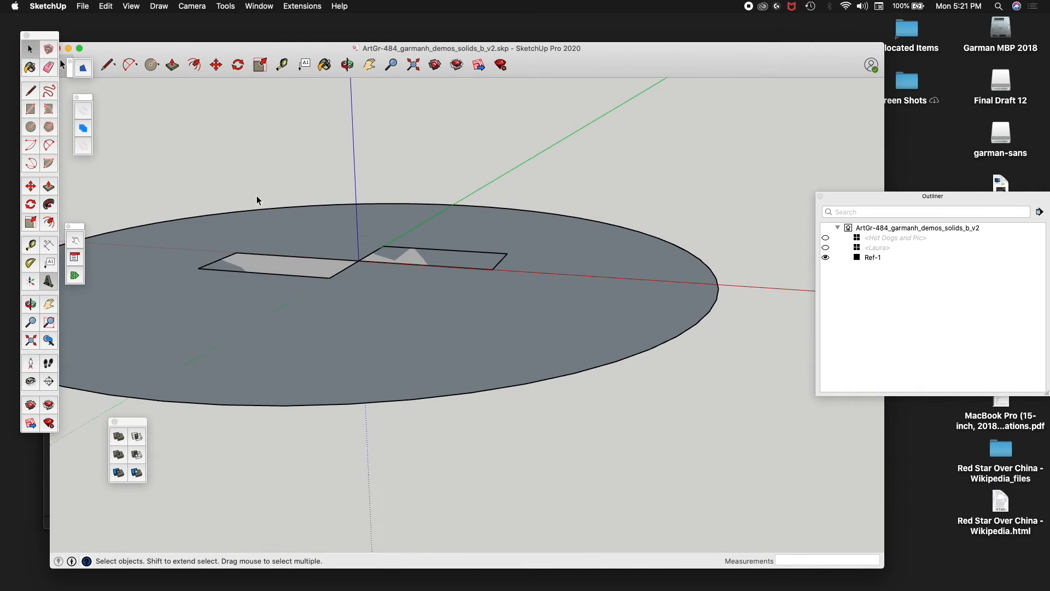
{"action": "middle_click", "coordinate": [242, 157]}
{"action": "middle_click_drag", "start_coordinate": [236, 162], "coordinate": [289, 217]}
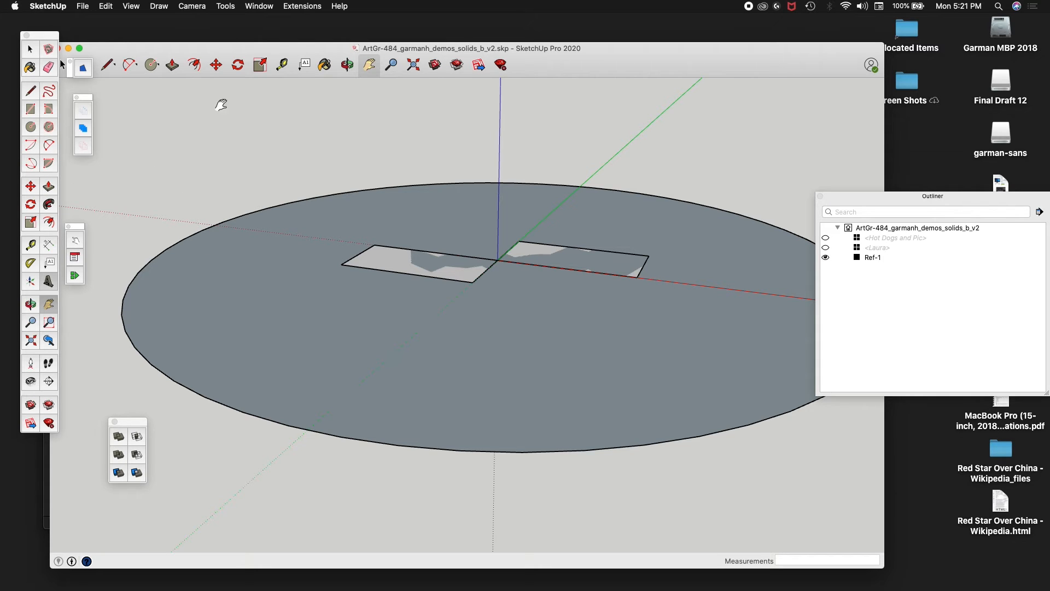
{"action": "left_click", "coordinate": [826, 257]}
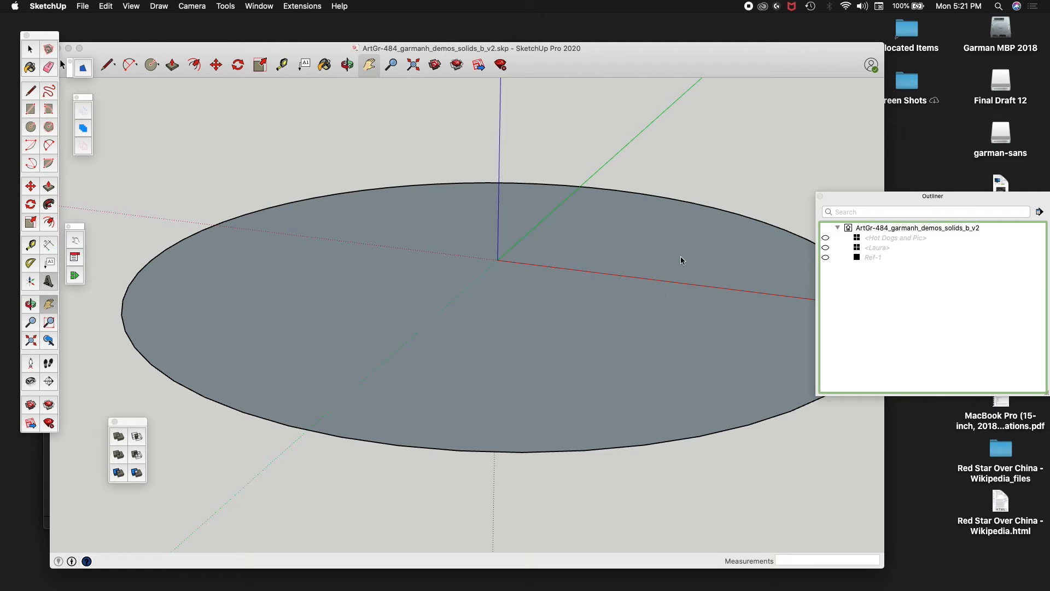
Extrude the circle upward by 1 m with Push/Pull to form a disc
{"action": "left_click", "coordinate": [173, 64]}
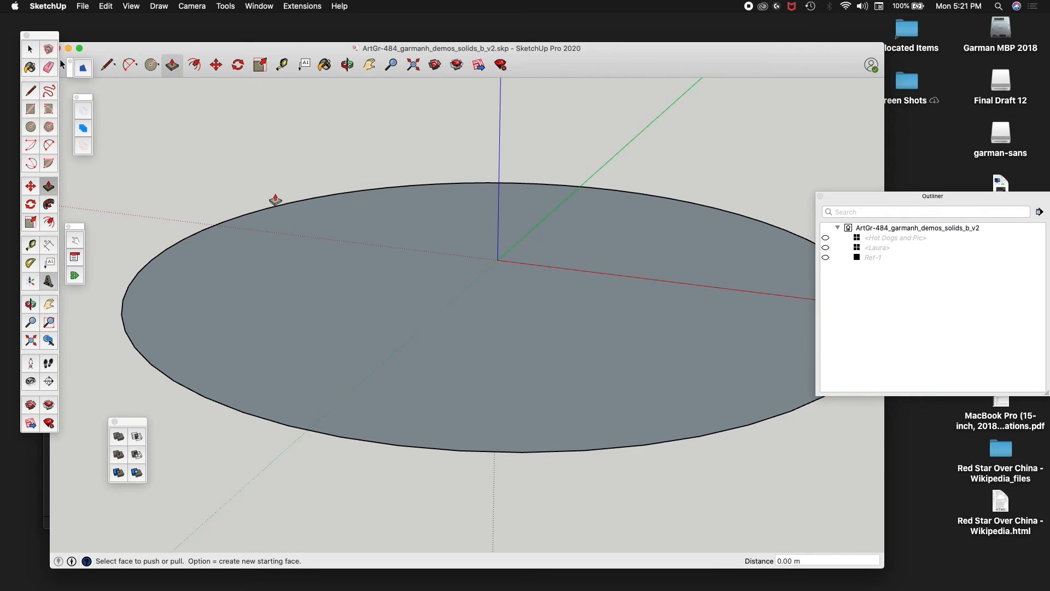
{"action": "left_click", "coordinate": [341, 278]}
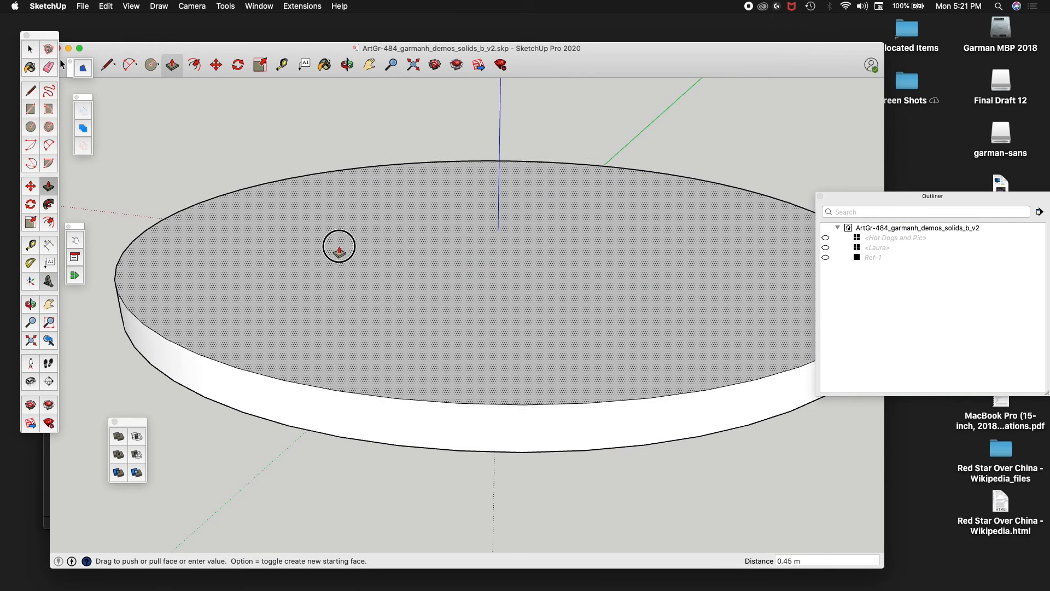
{"action": "left_click", "coordinate": [340, 227]}
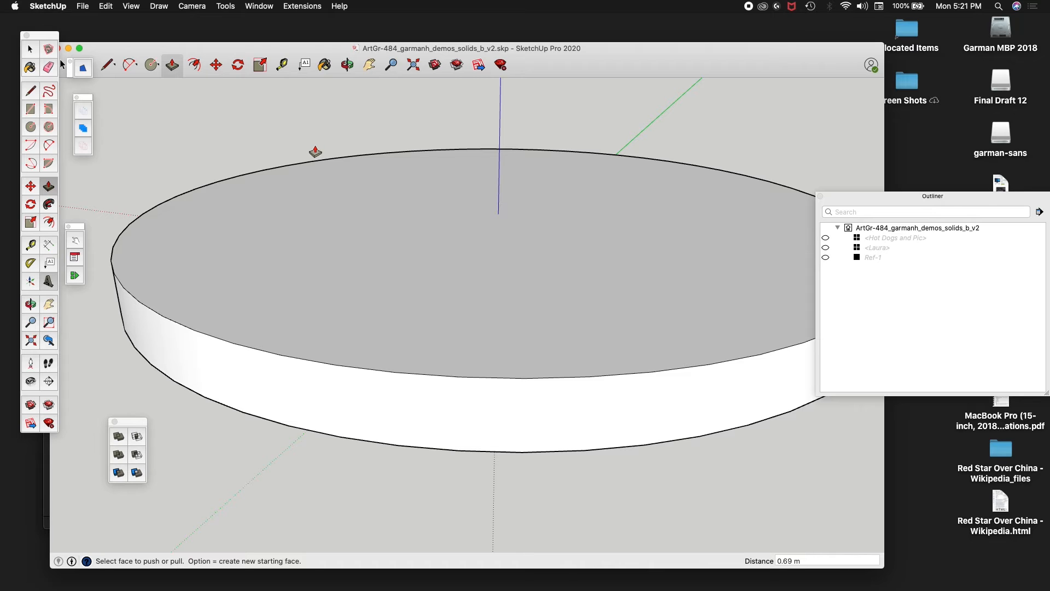
{"action": "type", "text": "1"}
{"action": "key", "text": "Return"}
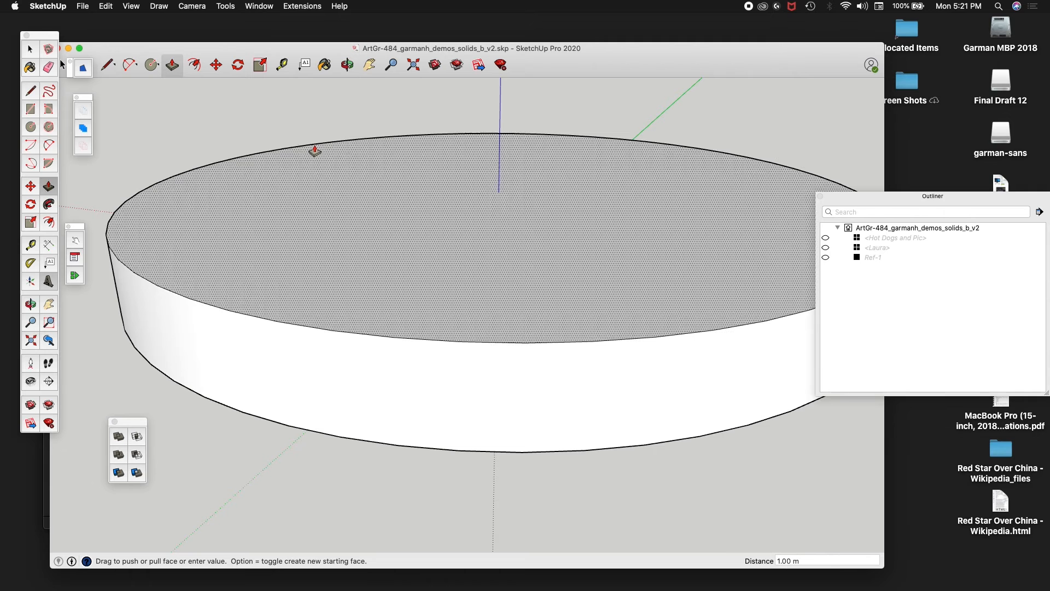
{"action": "key", "text": "space"}
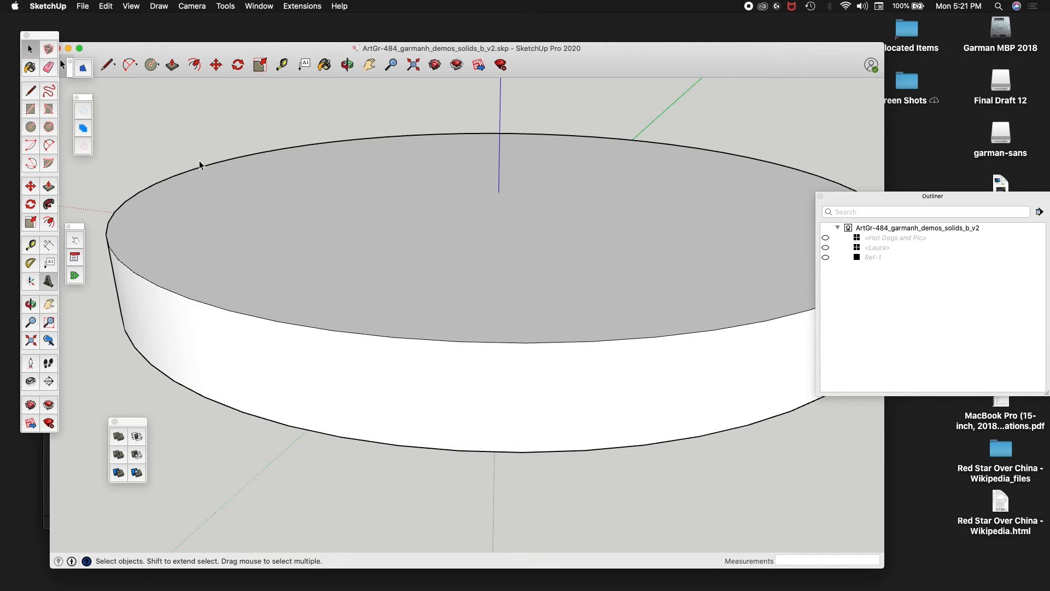
Select all faces and edges of the disc and make them into a group
{"action": "key", "text": "o"}
{"action": "left_click_drag", "start_coordinate": [241, 213], "coordinate": [279, 218]}
{"action": "key", "text": "space"}
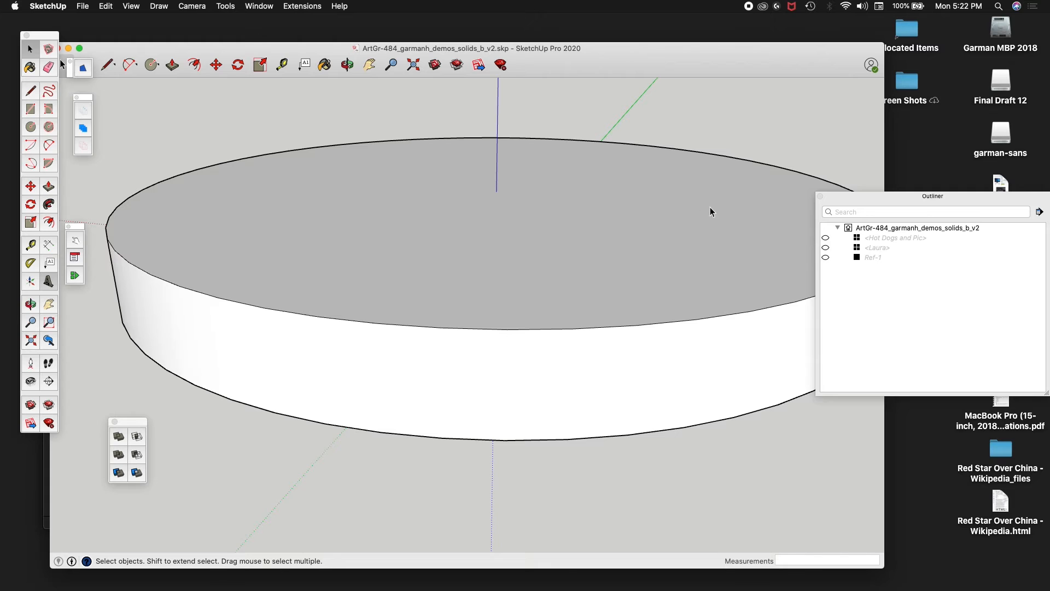
{"action": "scroll", "coordinate": [691, 195], "scroll_direction": "down", "scroll_amount": 3}
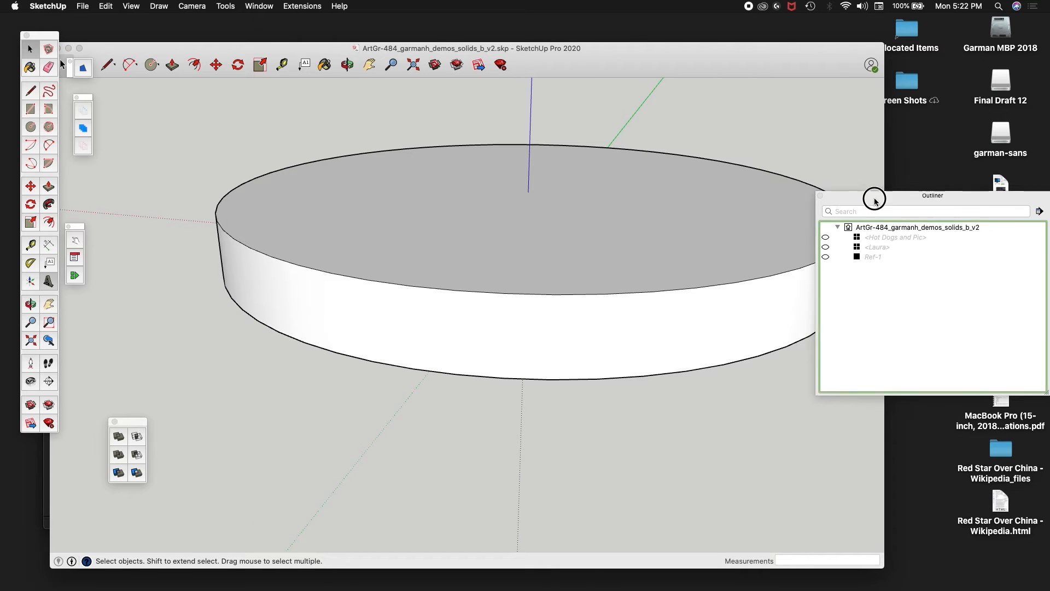
{"action": "left_click_drag", "start_coordinate": [872, 199], "coordinate": [942, 180]}
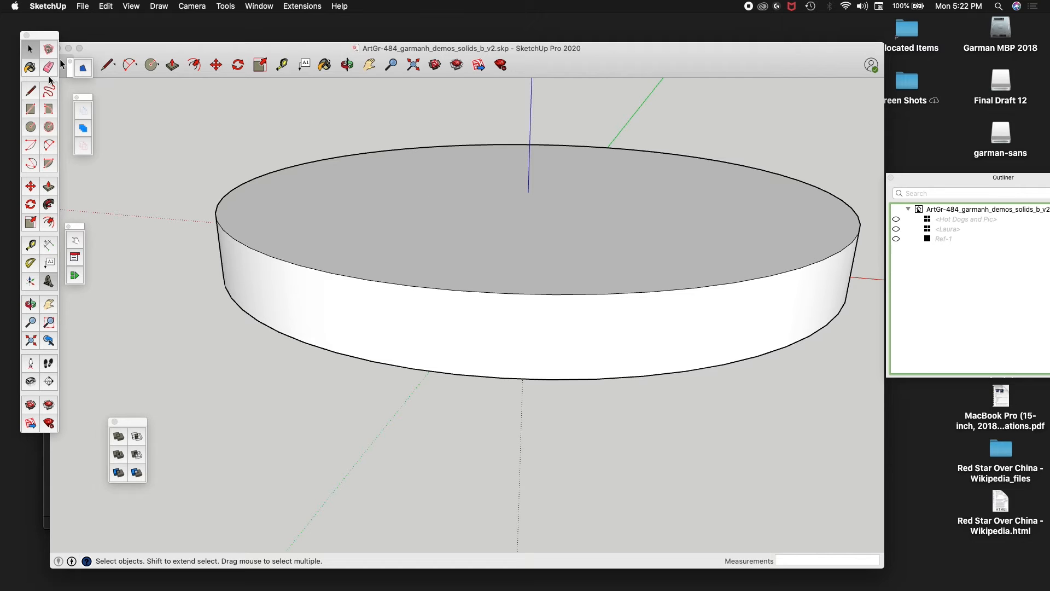
{"action": "left_click", "coordinate": [872, 106]}
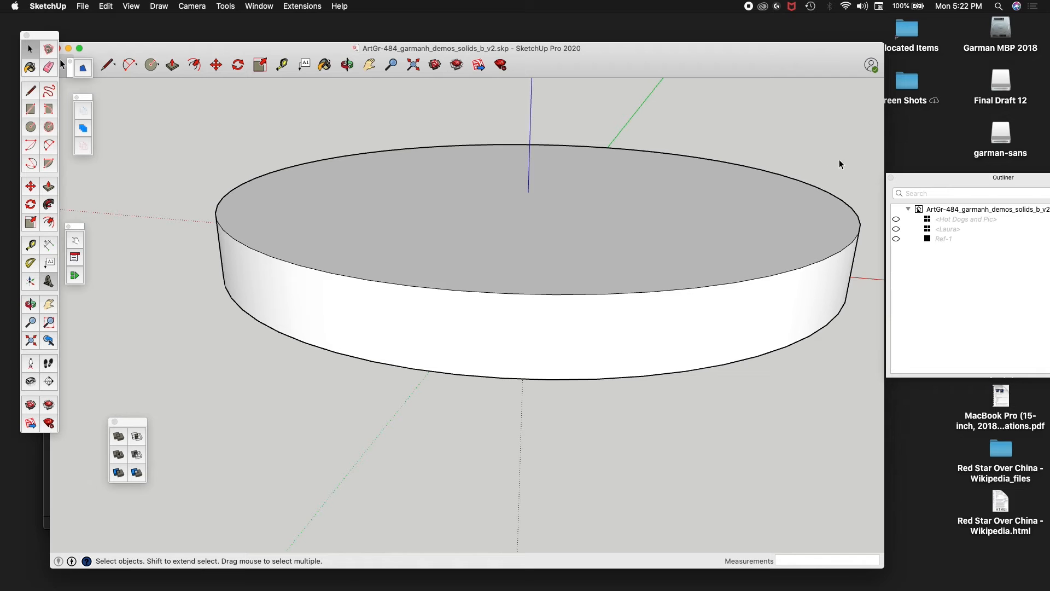
{"action": "left_click_drag", "start_coordinate": [865, 136], "coordinate": [195, 384]}
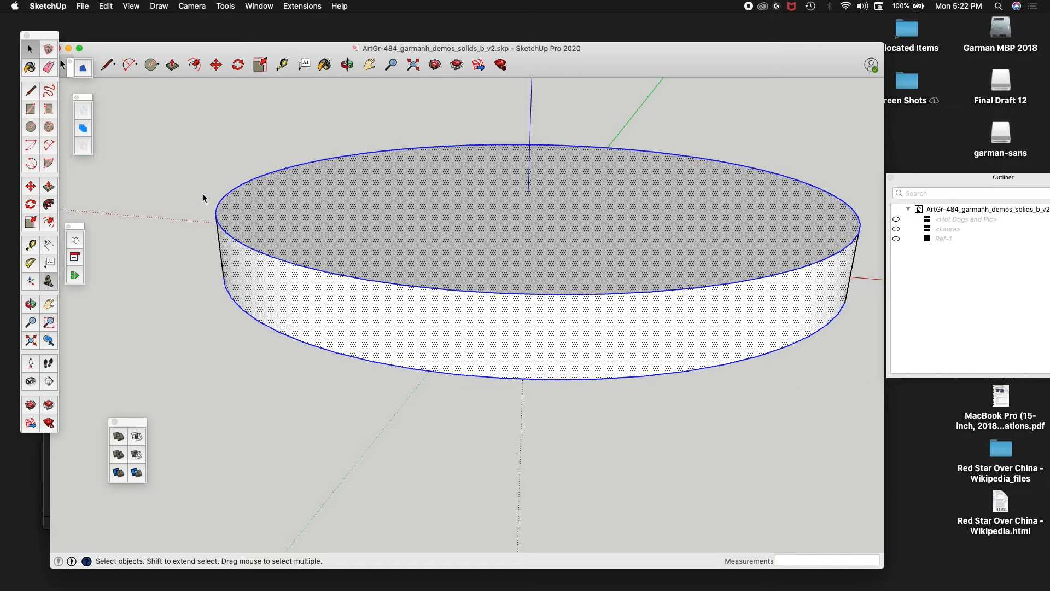
{"action": "right_click", "coordinate": [297, 219]}
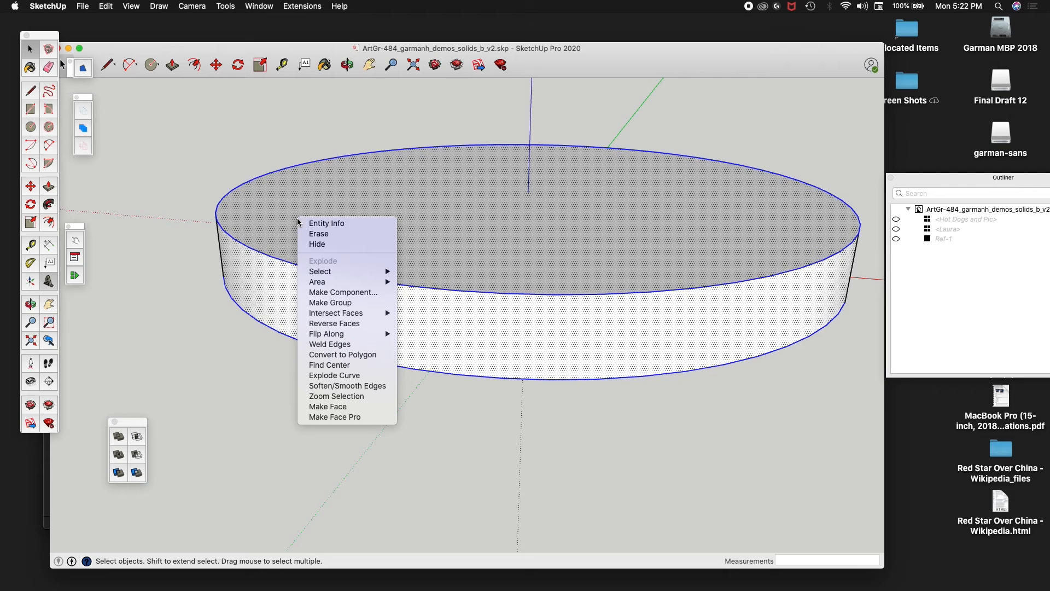
{"action": "left_click", "coordinate": [336, 303]}
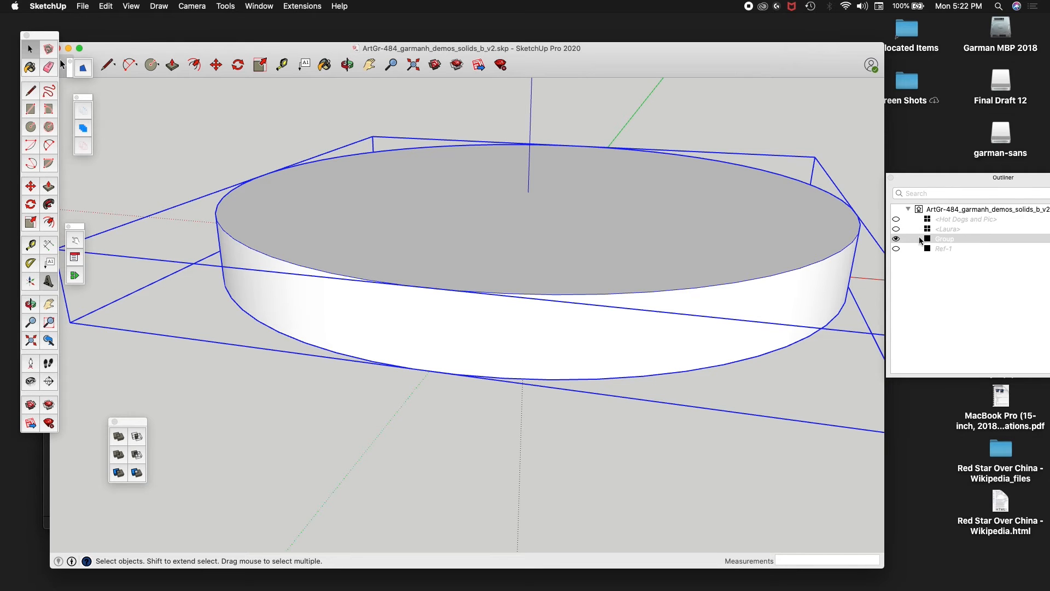
Rename the disc's group in the Outliner as Cyl-1
{"action": "left_click", "coordinate": [942, 242]}
{"action": "right_click", "coordinate": [942, 241]}
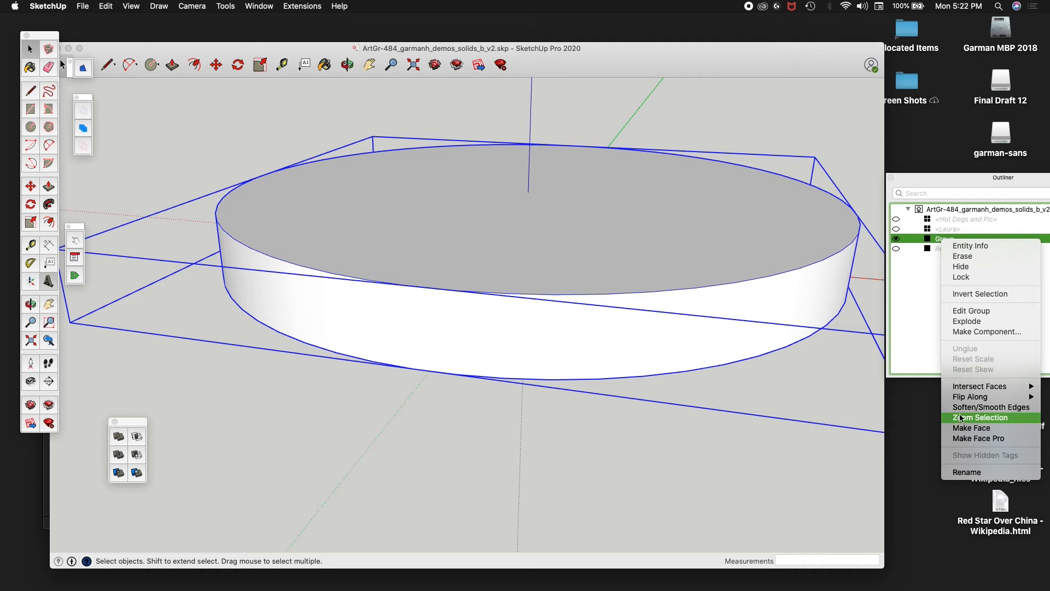
{"action": "left_click", "coordinate": [967, 471]}
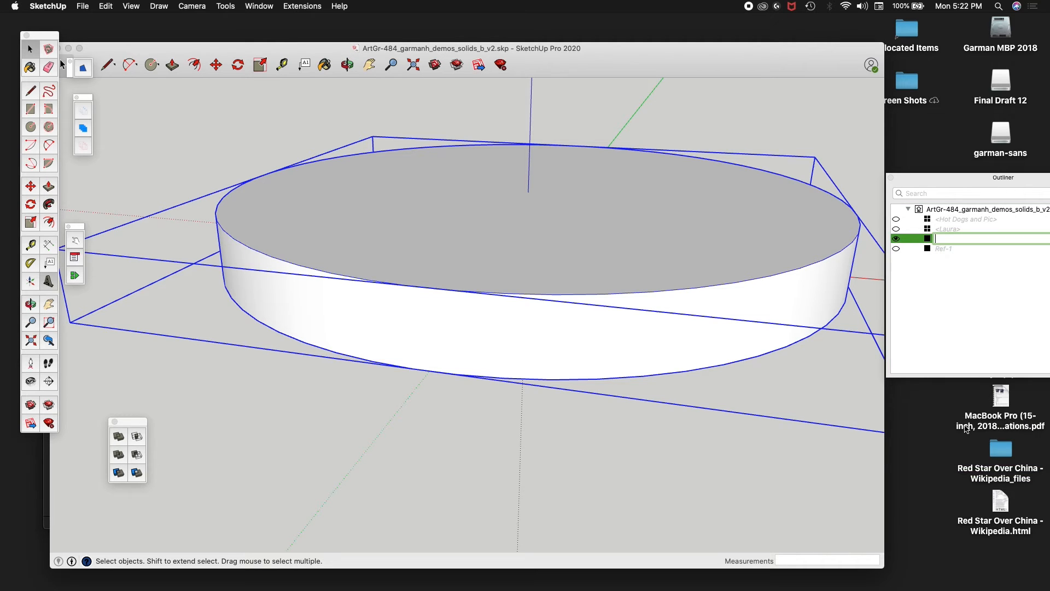
{"action": "type", "text": "Cyl-1"}
{"action": "key", "text": "Return"}
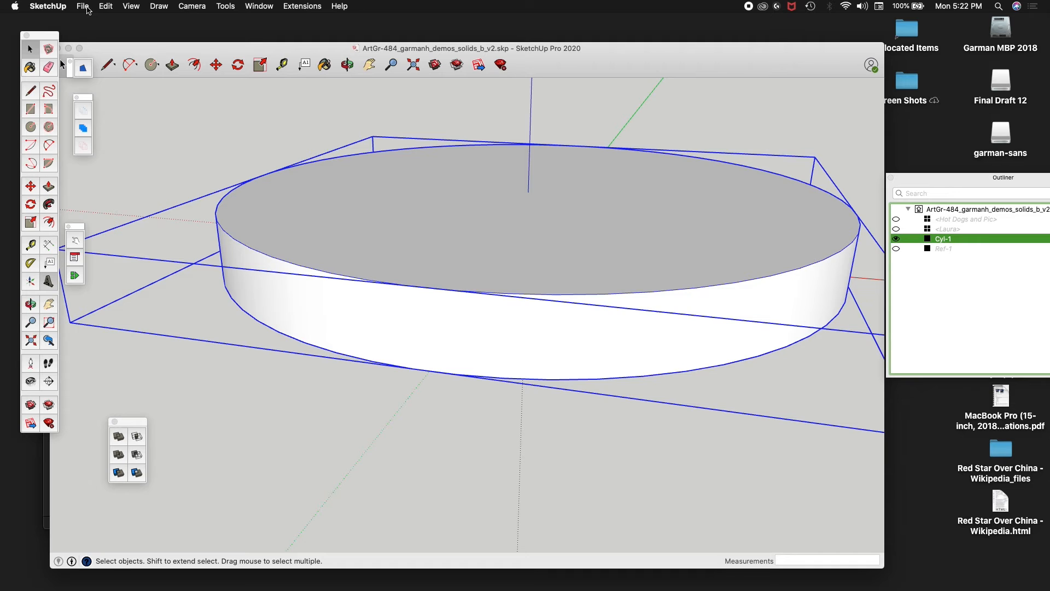
Copy the Cyl-1 group to the clipboard
{"action": "left_click", "coordinate": [87, 10]}
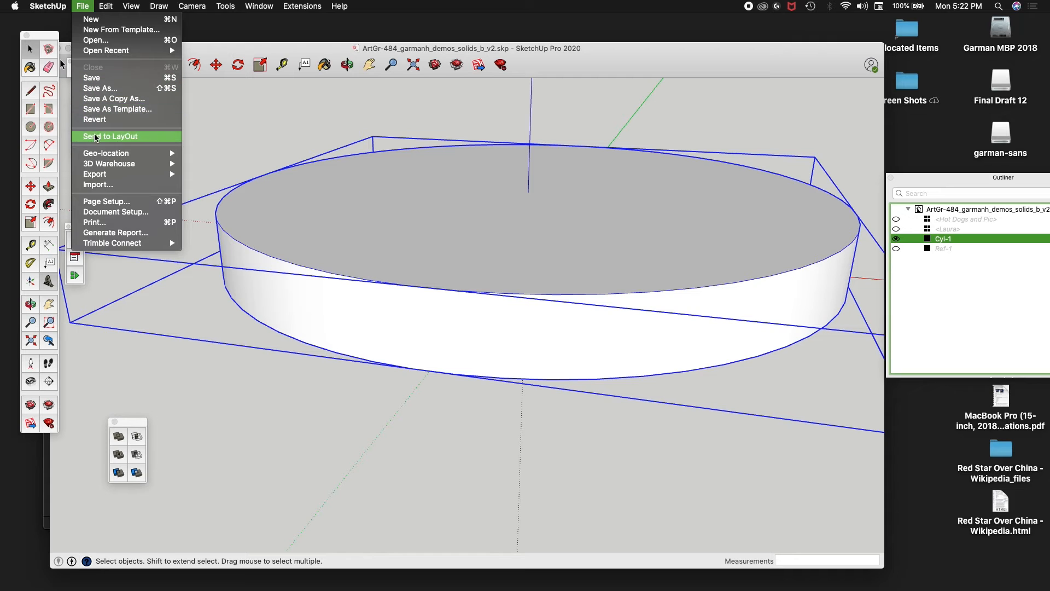
{"action": "mouse_move", "coordinate": [105, 8]}
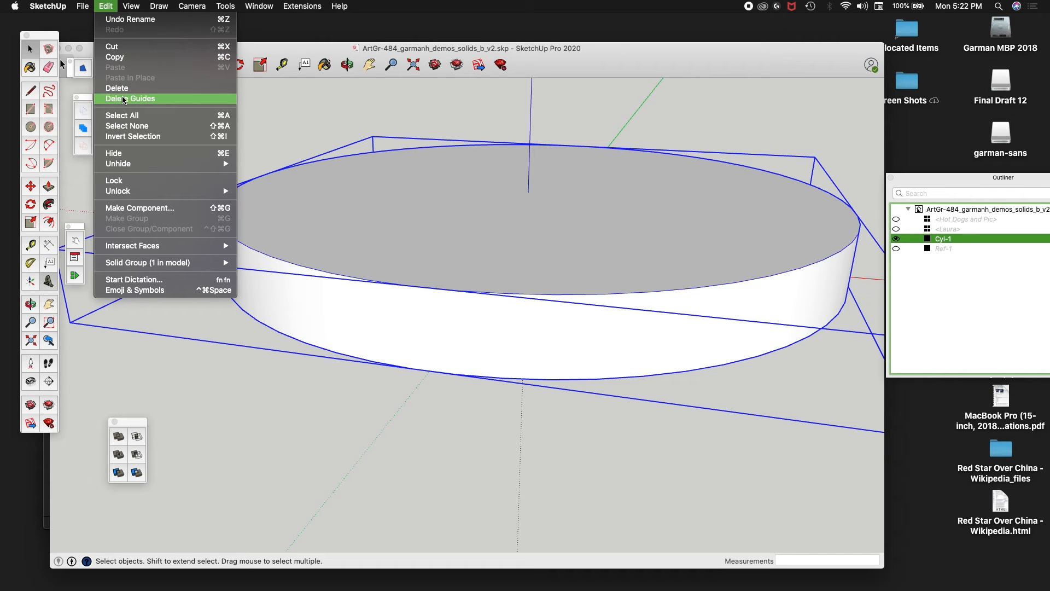
{"action": "left_click", "coordinate": [120, 58]}
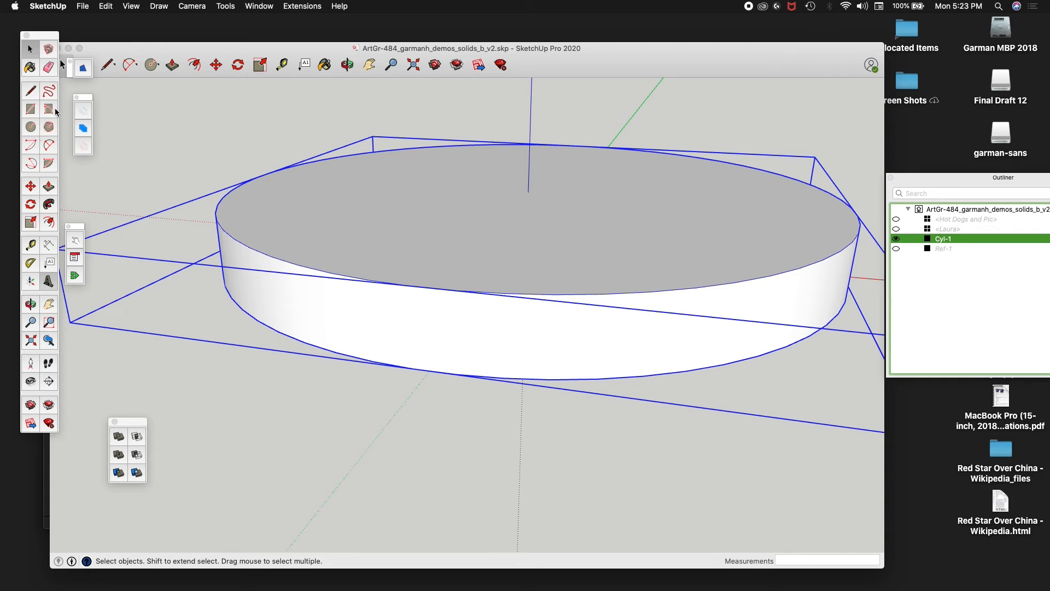
{"action": "left_click", "coordinate": [260, 66]}
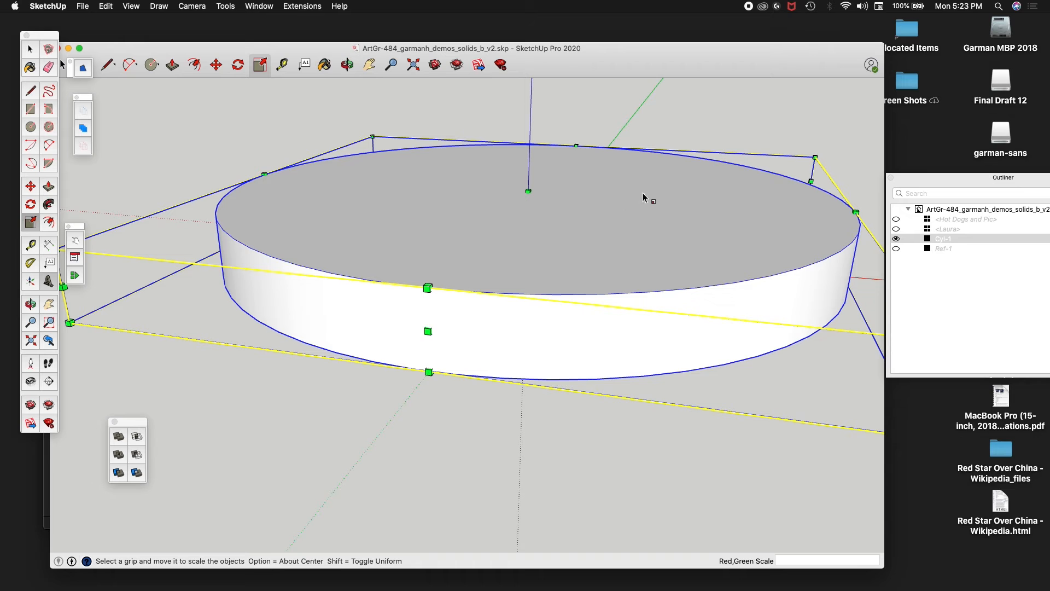
{"action": "left_click_drag", "start_coordinate": [815, 157], "coordinate": [750, 185]}
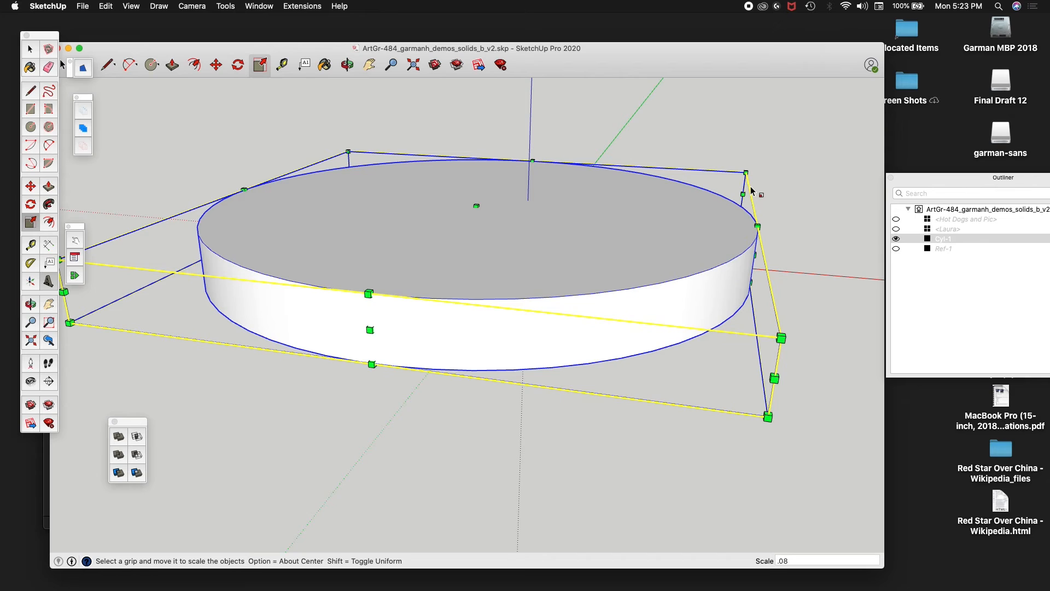
{"action": "type", "text": ".08"}
{"action": "key", "text": "Return"}
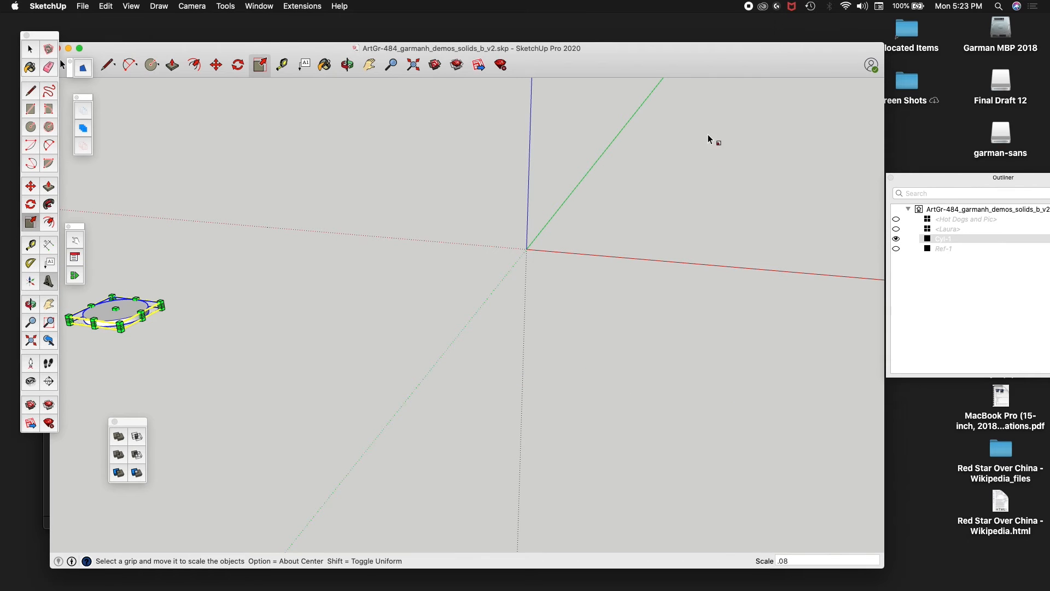
{"action": "key", "text": "super+z"}
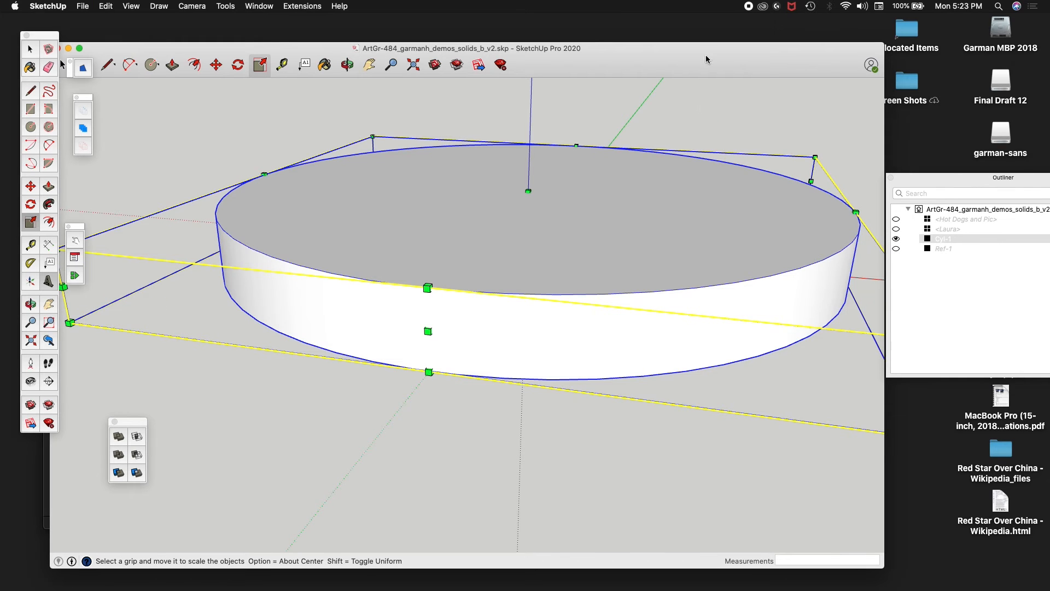
Scale the Cyl-1 group uniformly from its upper far corner by a factor of 0.8
{"action": "left_click_drag", "start_coordinate": [815, 158], "coordinate": [805, 169]}
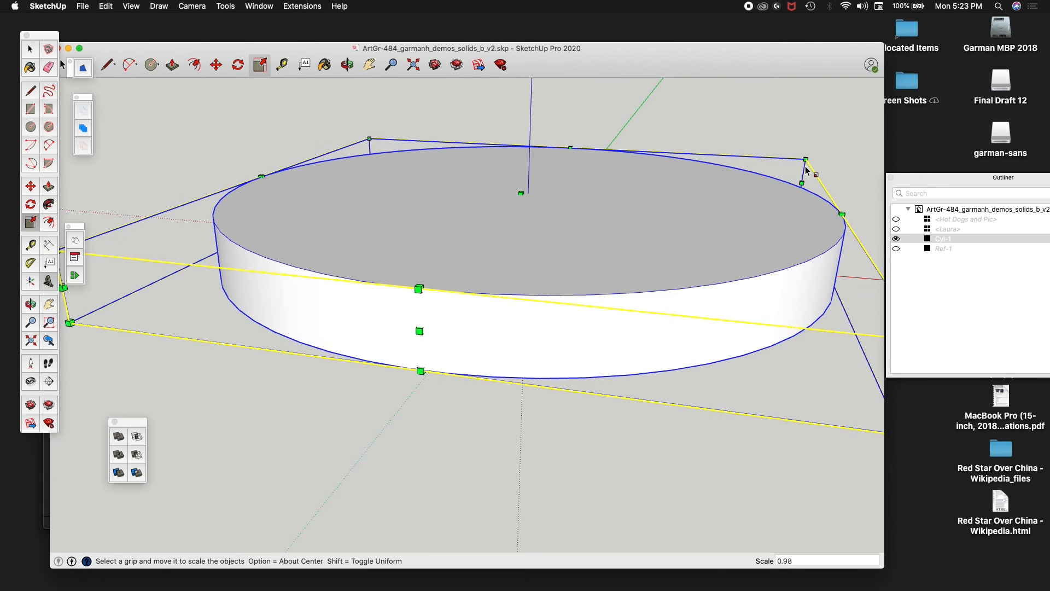
{"action": "type", "text": ".8"}
{"action": "key", "text": "Return"}
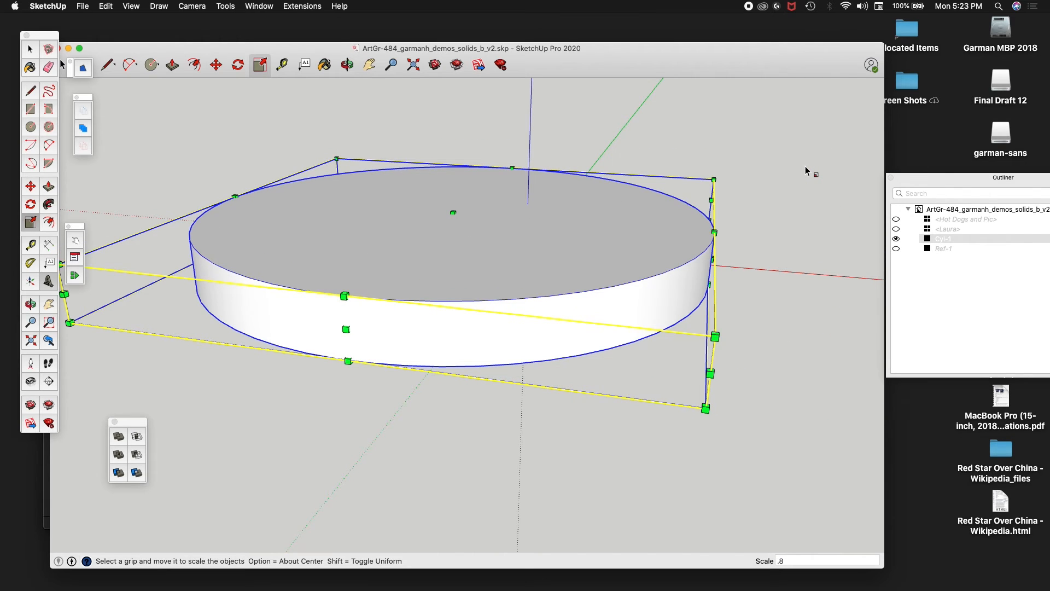
{"action": "key", "text": "space"}
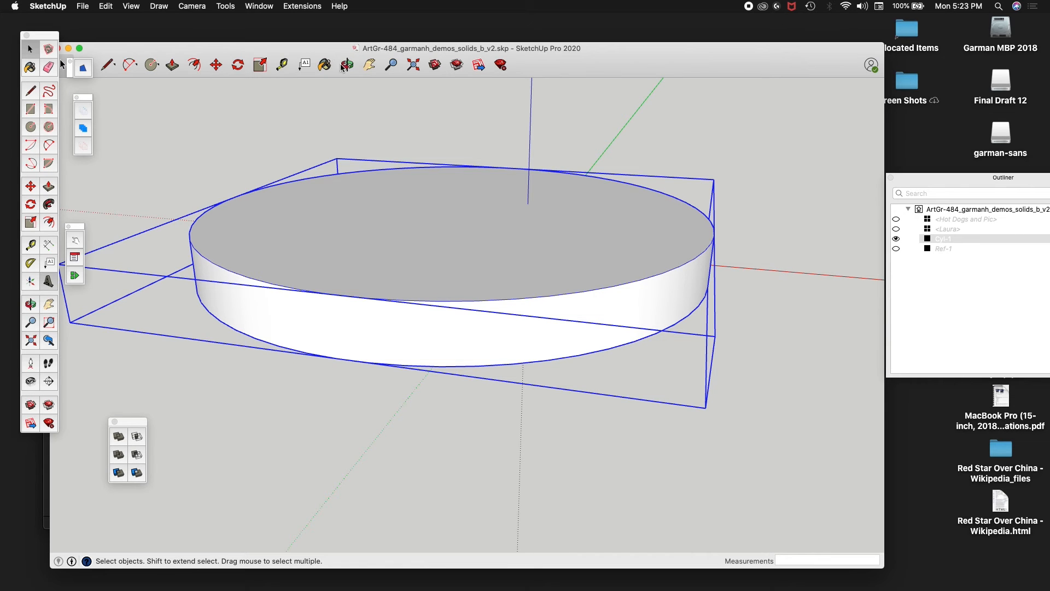
Move Cyl-1 back towards the origin, about 0.45 m along the red axis and about 0.4 m along the green axis
{"action": "left_click", "coordinate": [216, 65]}
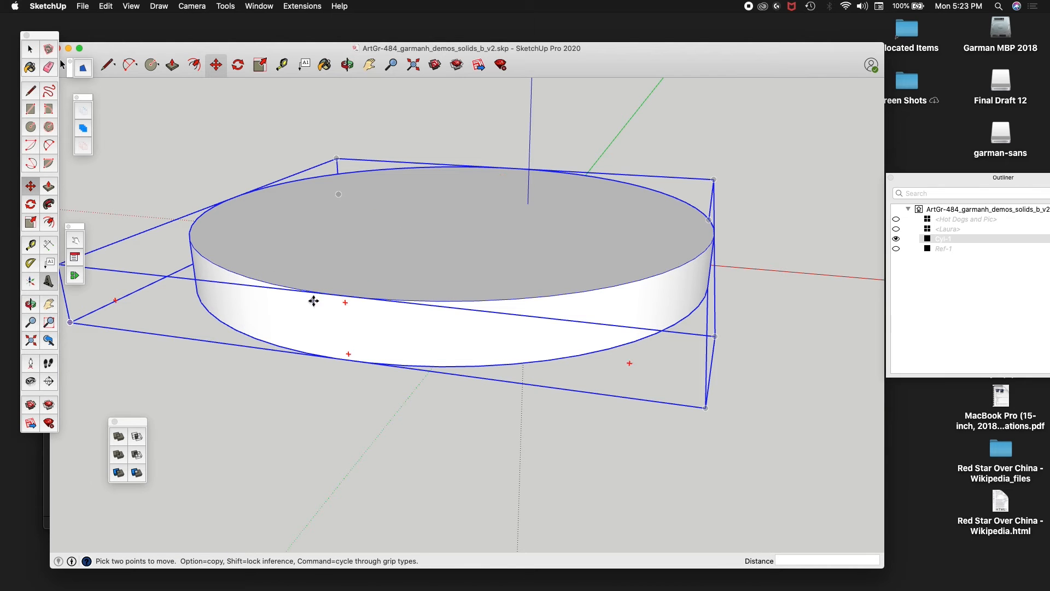
{"action": "left_click", "coordinate": [70, 322]}
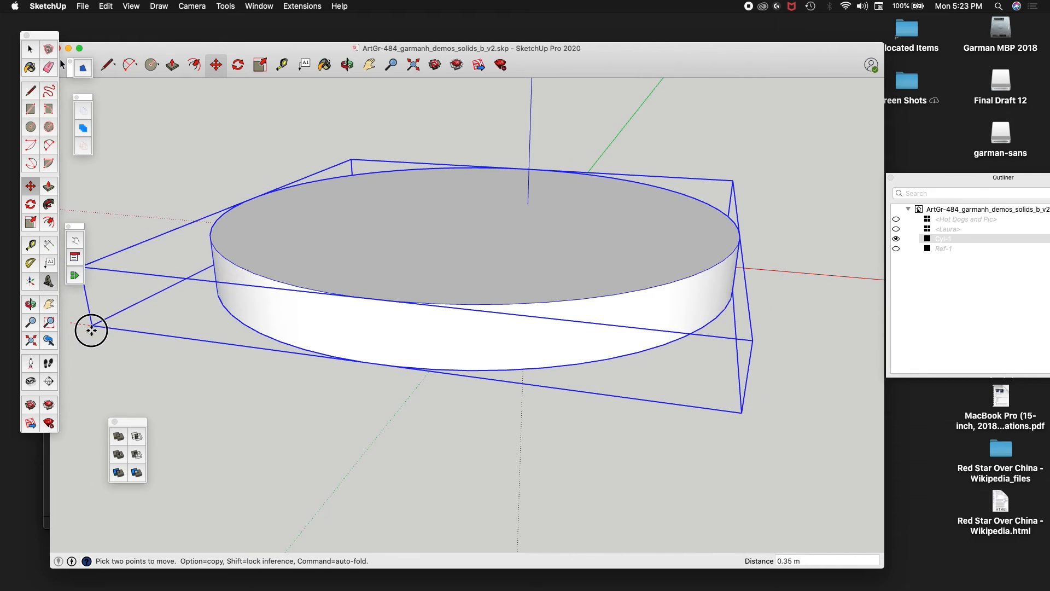
{"action": "left_click", "coordinate": [98, 326]}
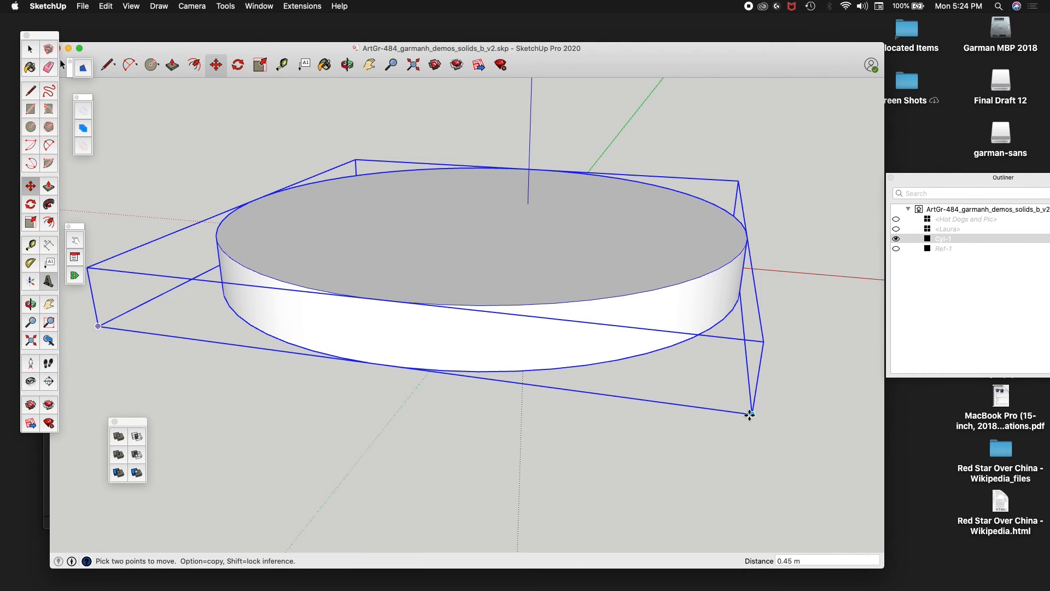
{"action": "left_click", "coordinate": [752, 413]}
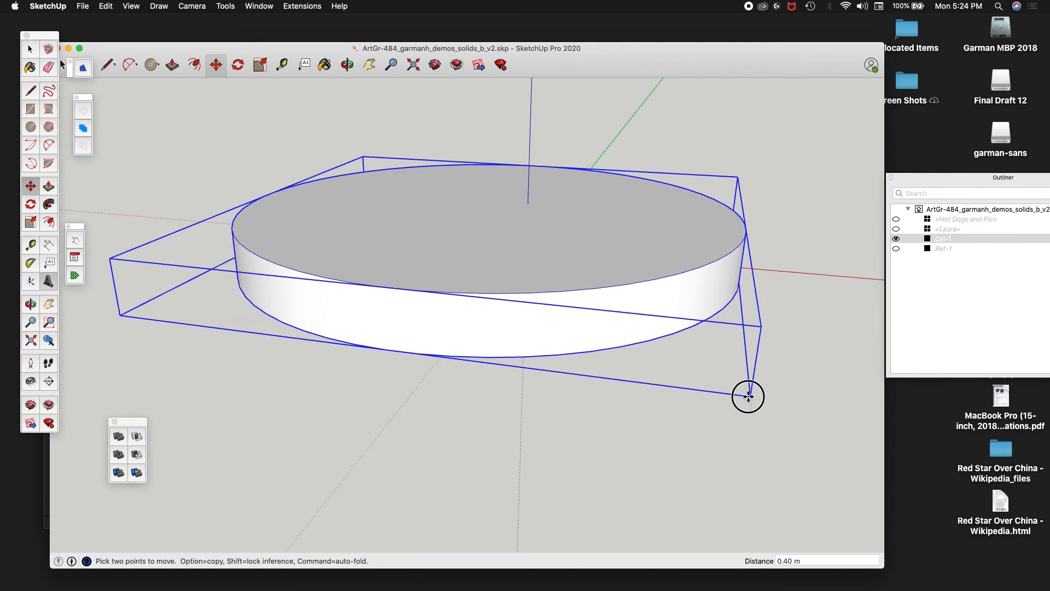
{"action": "left_click", "coordinate": [750, 394]}
{"action": "left_click", "coordinate": [692, 415]}
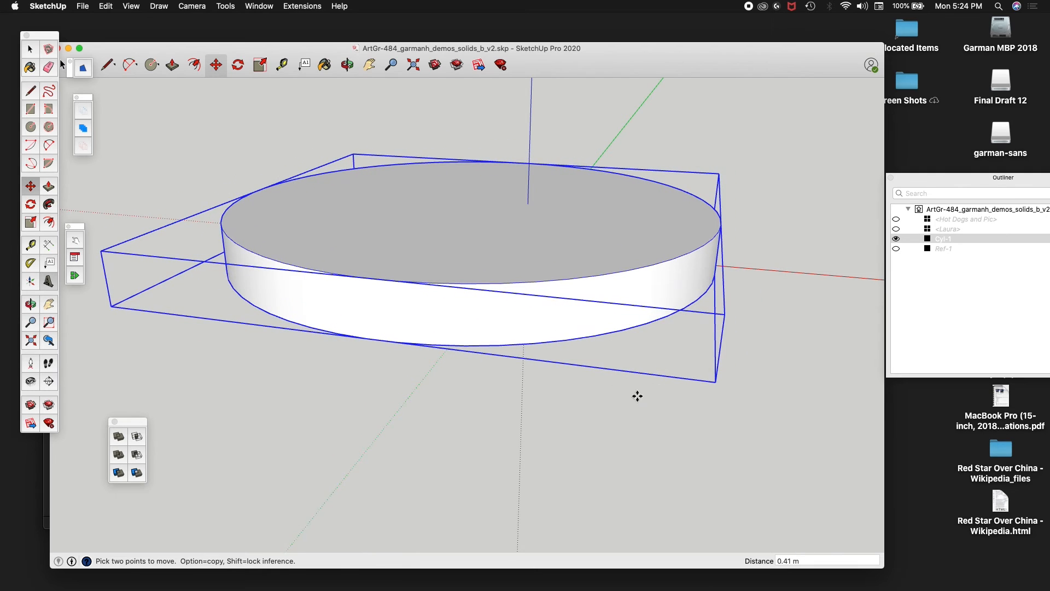
{"action": "left_click", "coordinate": [635, 394]}
{"action": "key", "text": "super+z"}
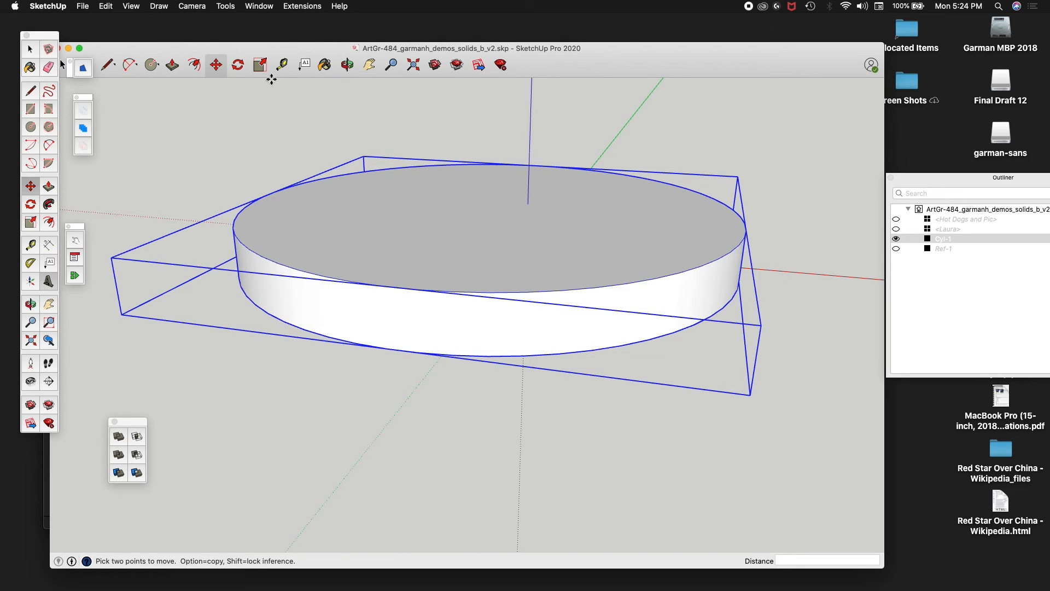
Stretch Cyl-1 upward along the blue axis to a scale of about 1.34, then deselect it
{"action": "left_click", "coordinate": [262, 67]}
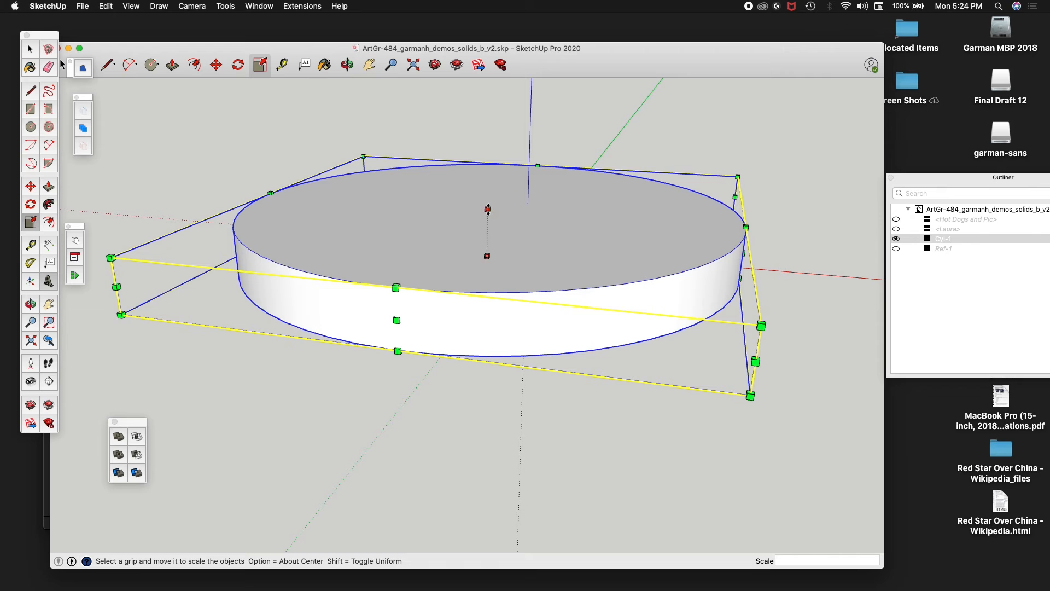
{"action": "left_click_drag", "start_coordinate": [487, 209], "coordinate": [487, 192]}
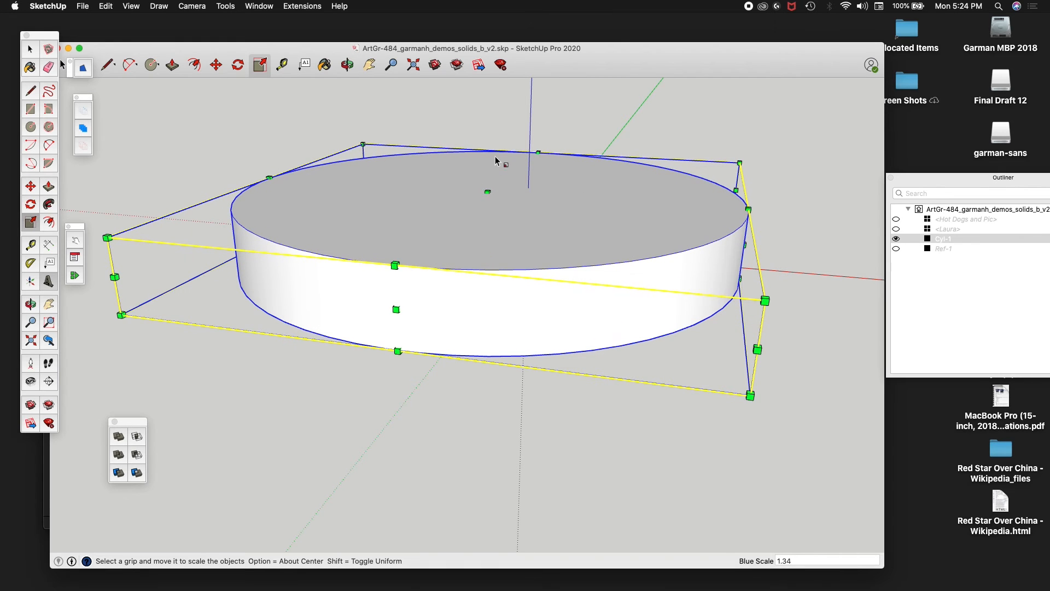
{"action": "key", "text": "space"}
{"action": "left_click", "coordinate": [484, 124]}
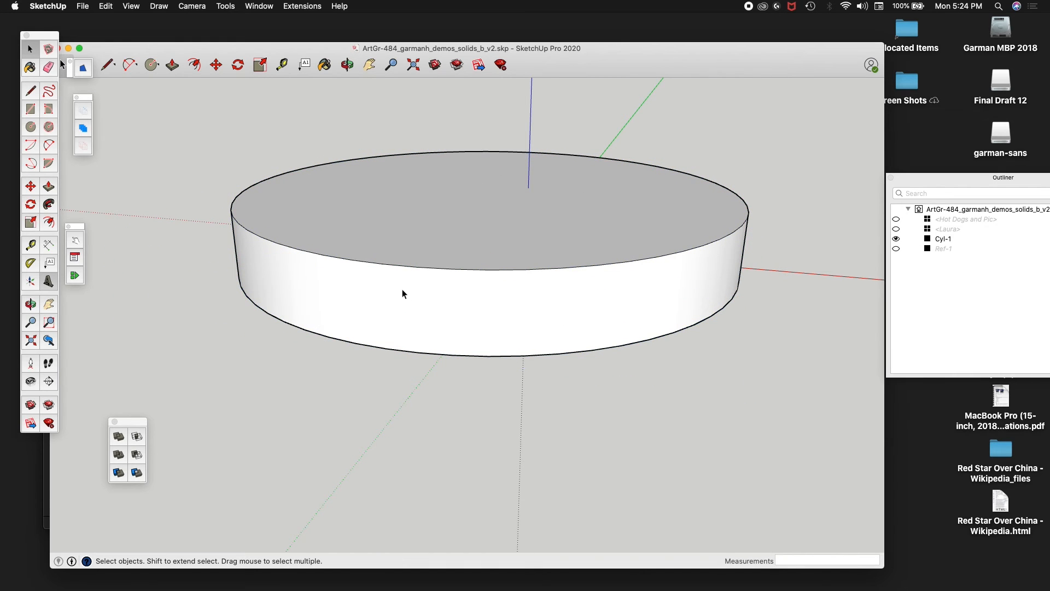
{"action": "middle_click_drag", "start_coordinate": [400, 297], "coordinate": [389, 119]}
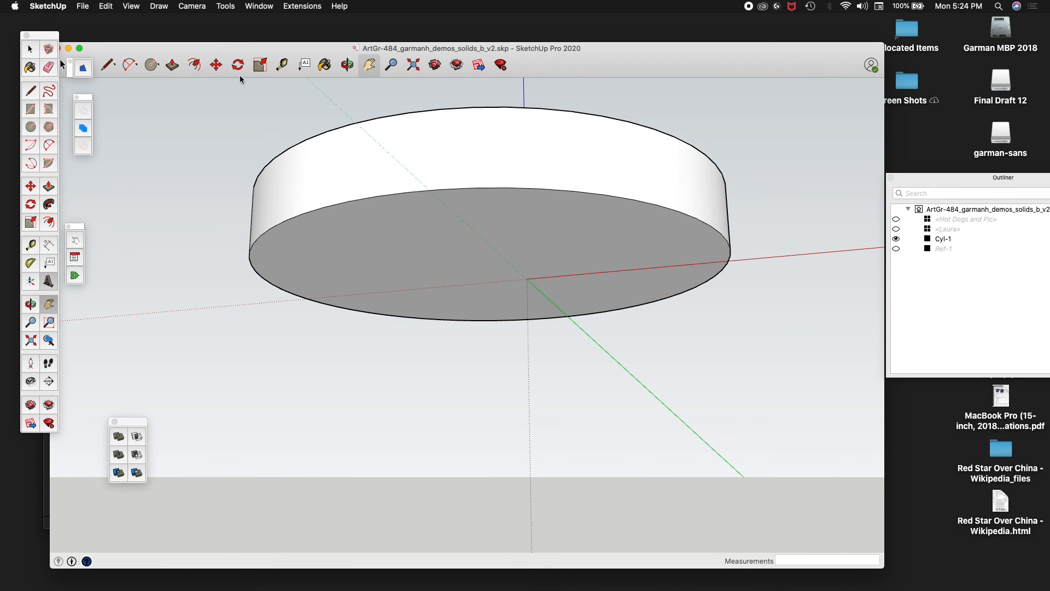
Stretch Cyl-1 downward from its bottom centre along the blue axis to a scale of about 1.34, and deselect it
{"action": "left_click", "coordinate": [261, 65]}
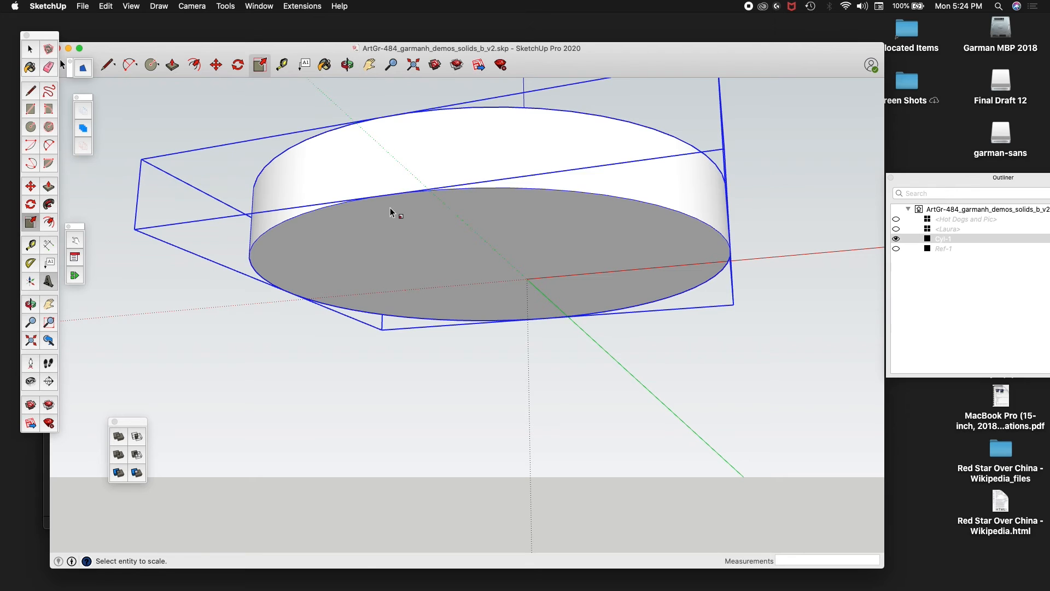
{"action": "left_click", "coordinate": [517, 249]}
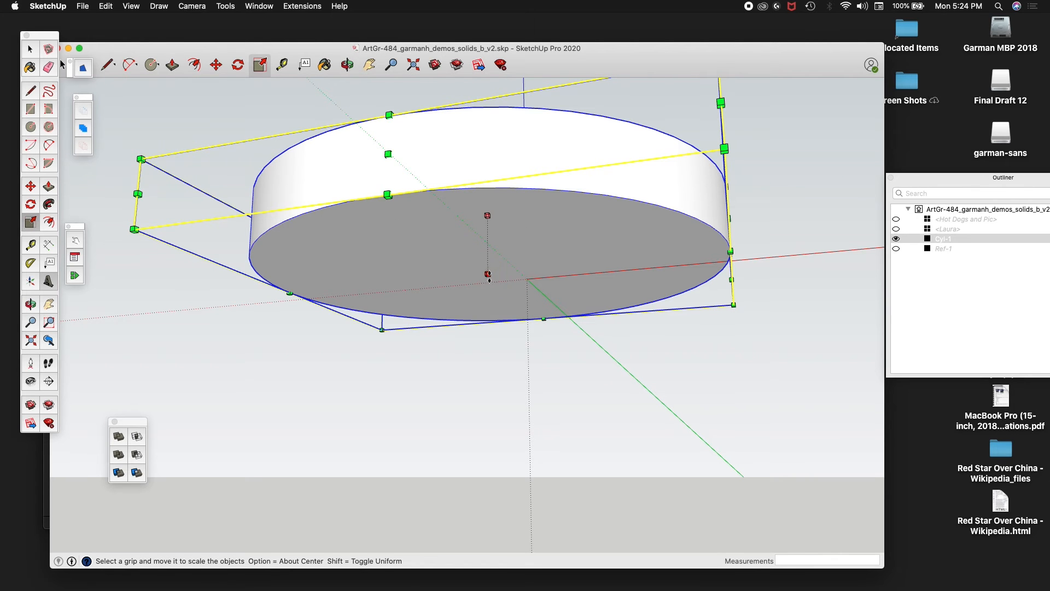
{"action": "left_click_drag", "start_coordinate": [488, 274], "coordinate": [494, 307]}
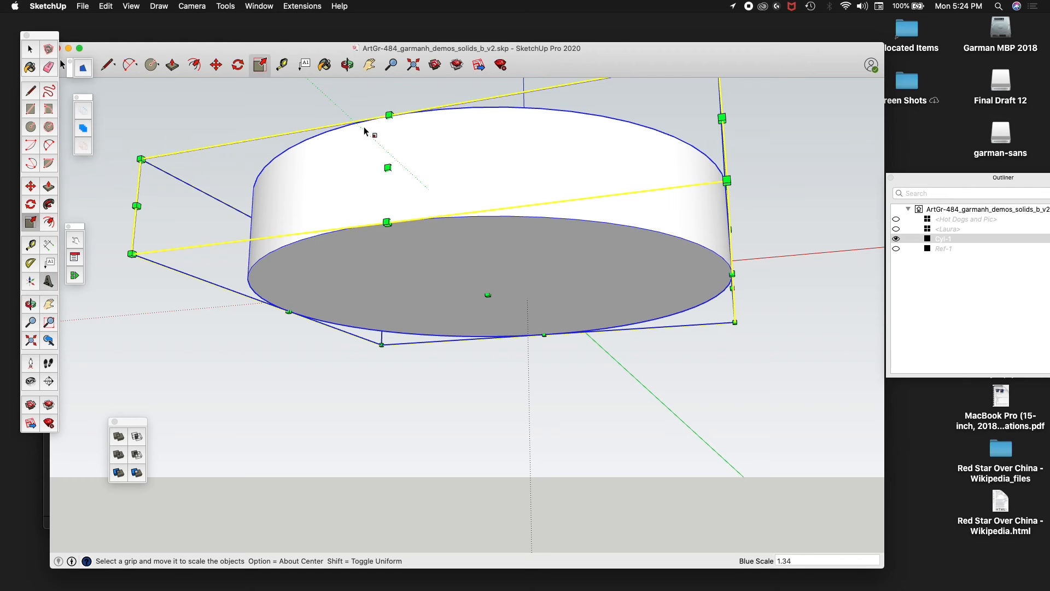
{"action": "key", "text": "space"}
{"action": "left_click", "coordinate": [357, 109]}
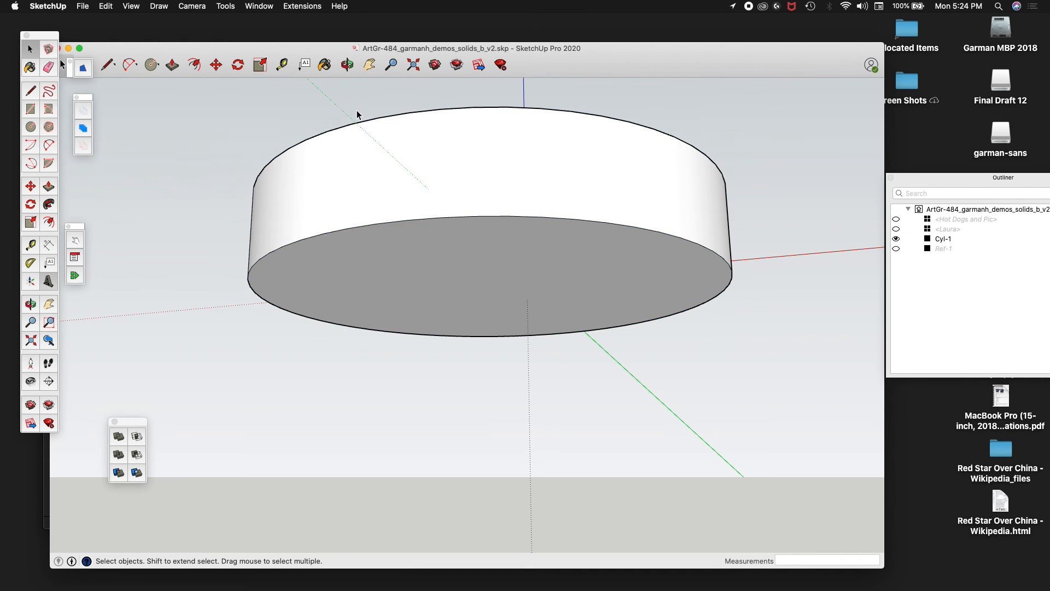
Paste the copied full-size Cyl-1 disc in place over the scaled one
{"action": "middle_click_drag", "start_coordinate": [356, 113], "coordinate": [405, 279]}
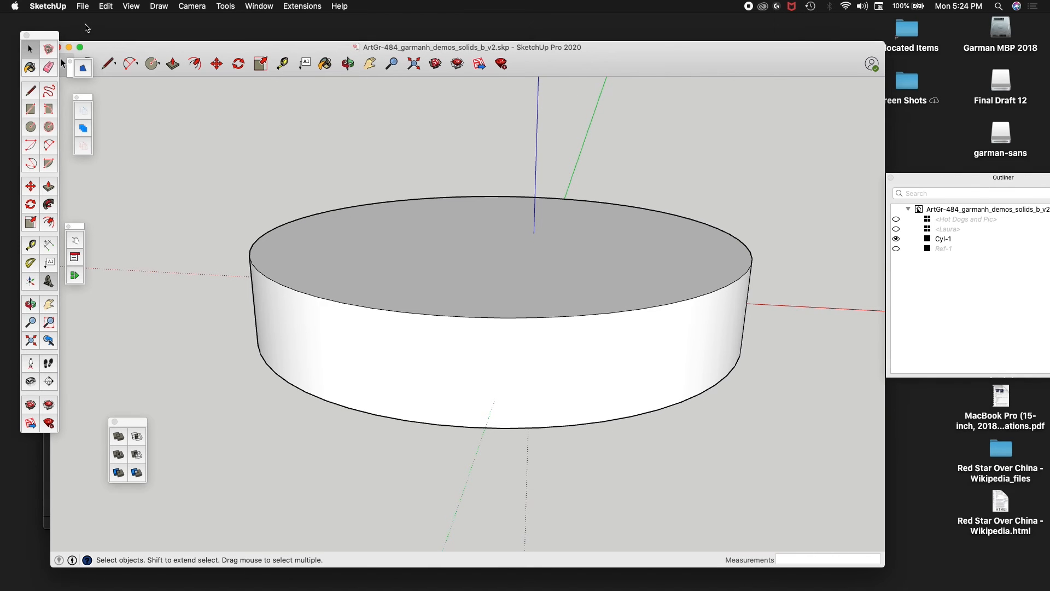
{"action": "left_click", "coordinate": [84, 6]}
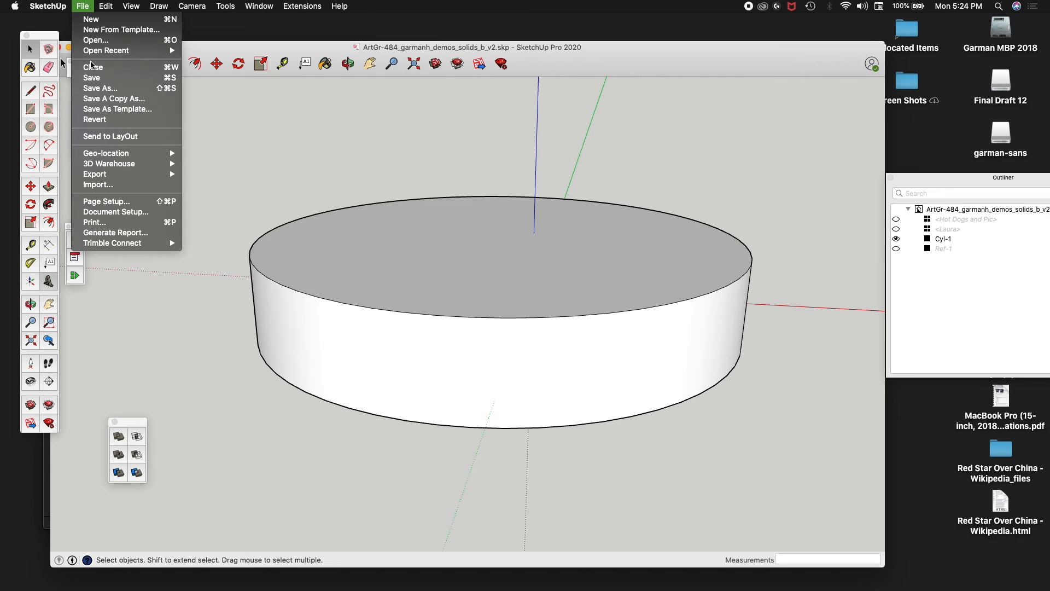
{"action": "mouse_move", "coordinate": [104, 6]}
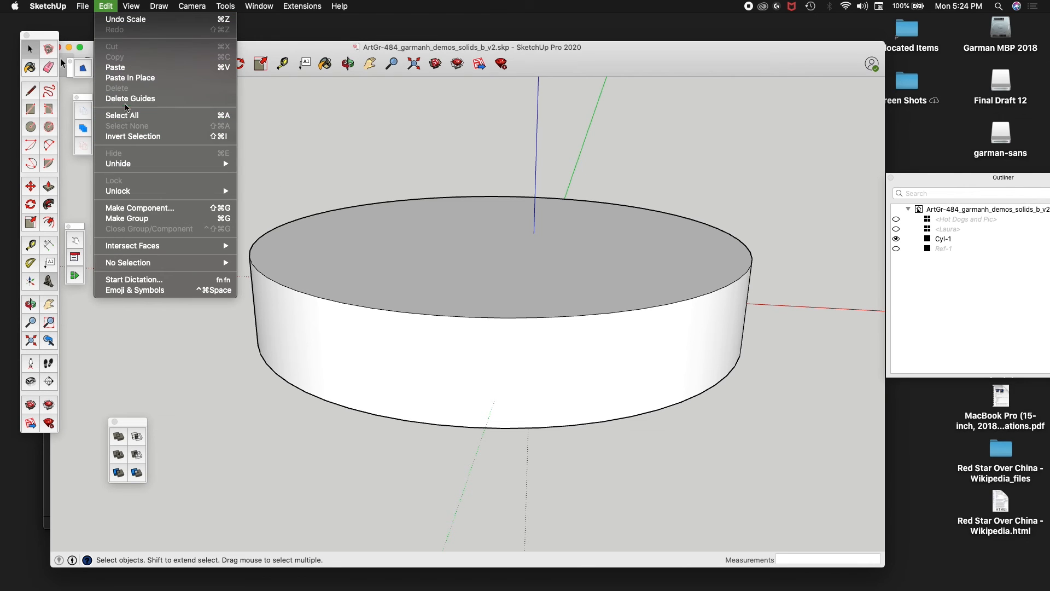
{"action": "left_click", "coordinate": [129, 78]}
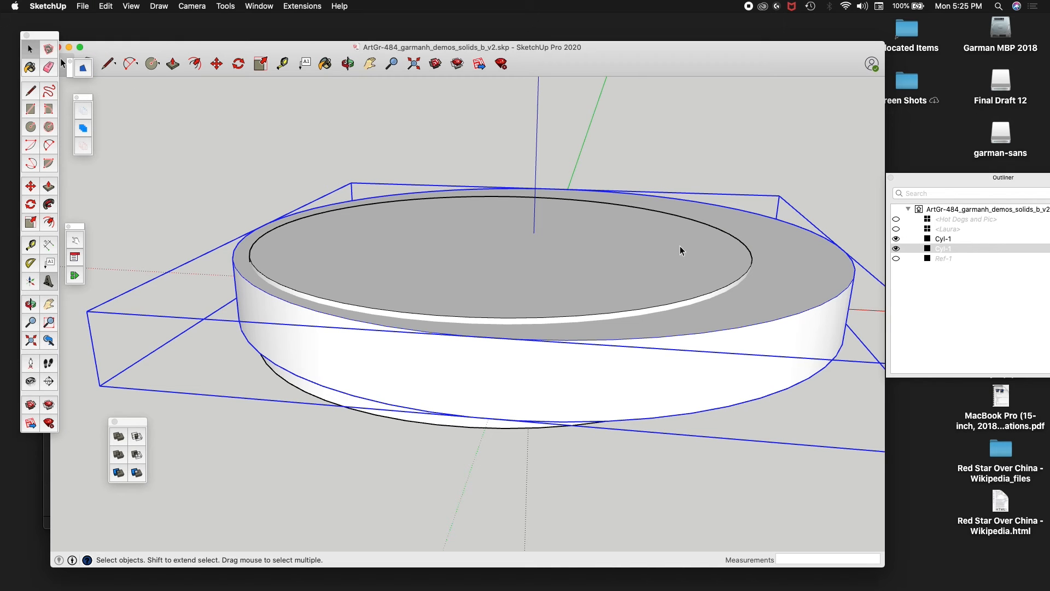
Rename the smaller, scaled disc group as Cyl-2
{"action": "left_click", "coordinate": [949, 280]}
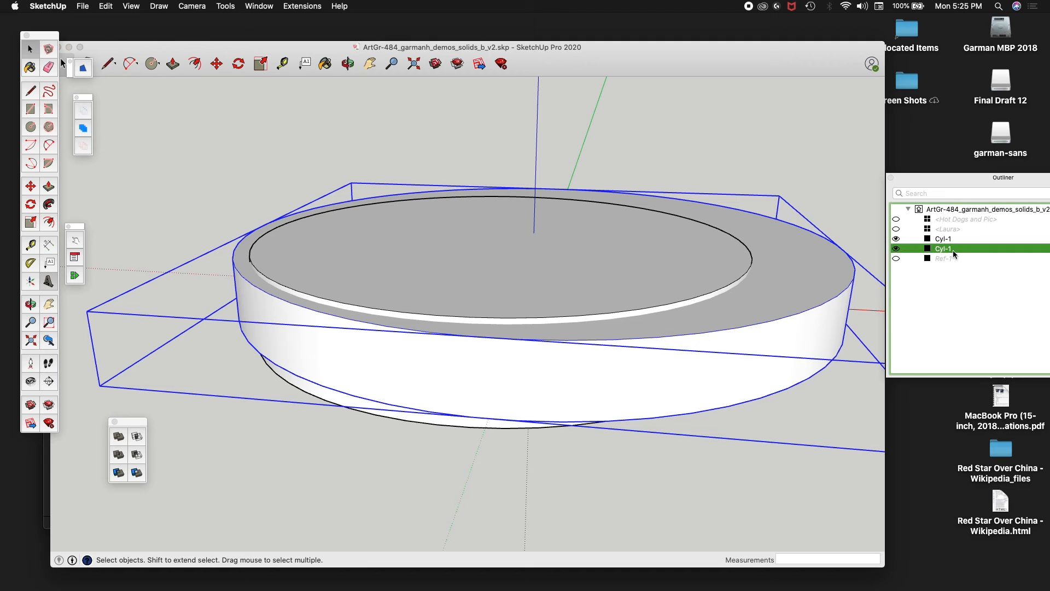
{"action": "left_click_drag", "start_coordinate": [953, 248], "coordinate": [952, 245]}
{"action": "left_click", "coordinate": [950, 239]}
{"action": "right_click", "coordinate": [949, 239]}
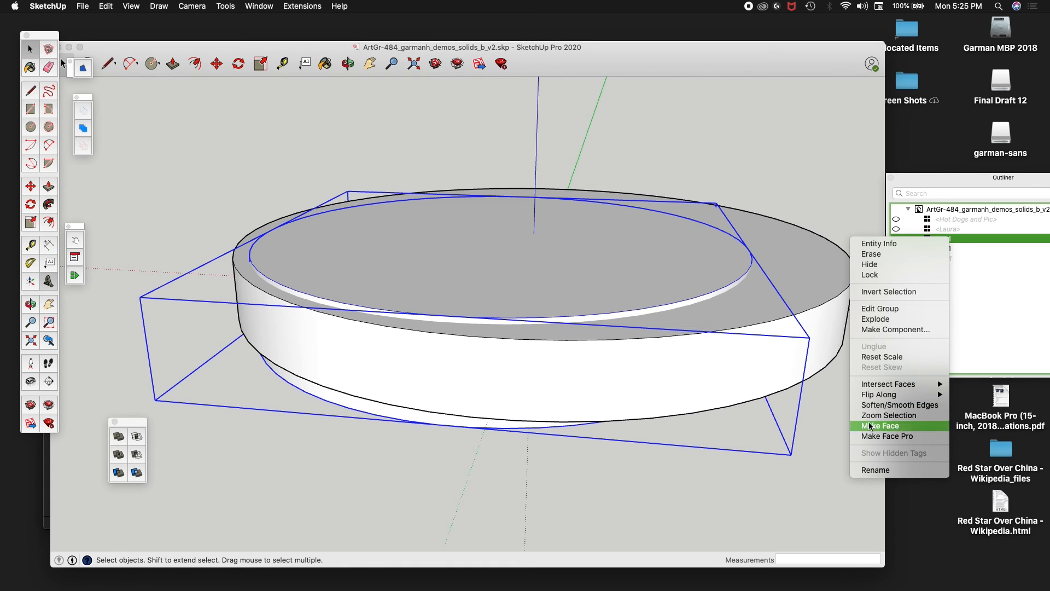
{"action": "left_click", "coordinate": [867, 471]}
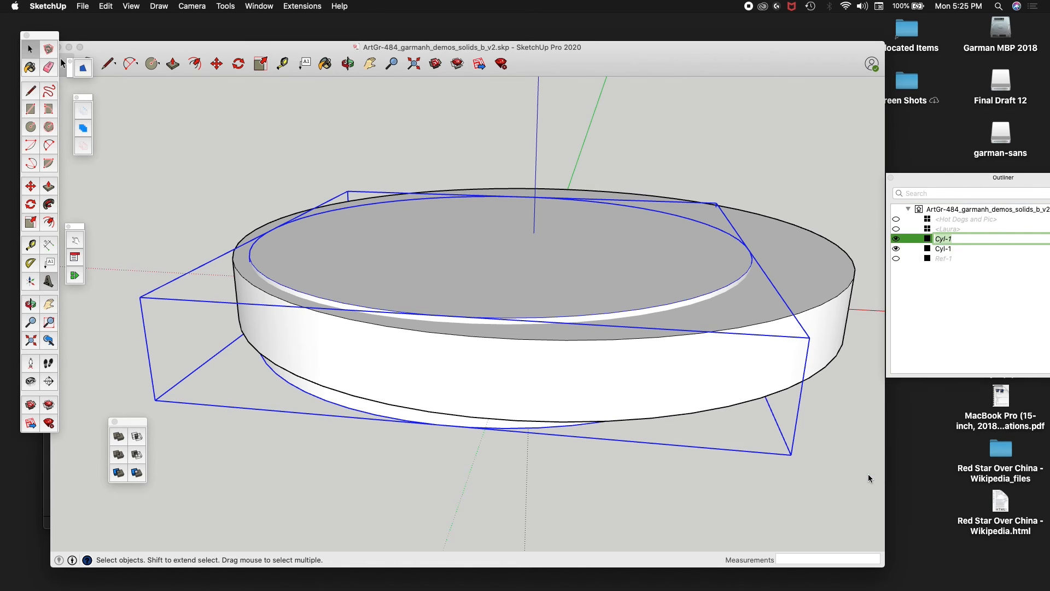
{"action": "key", "text": "Right"}
{"action": "type", "text": "2"}
{"action": "key", "text": "Return"}
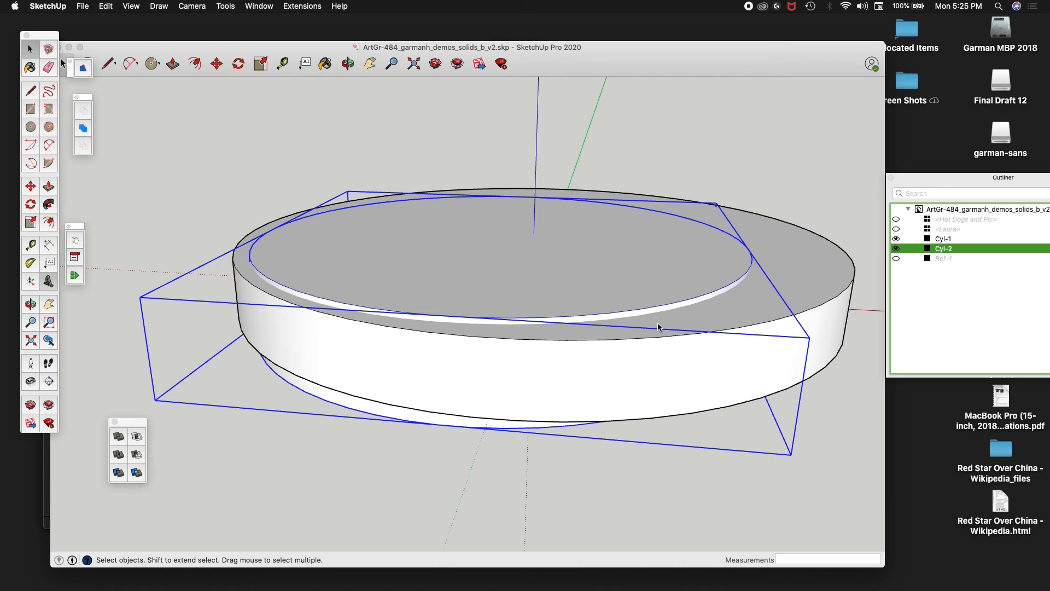
Check which disc carries the name Cyl-1 by selecting it
{"action": "left_click", "coordinate": [956, 239]}
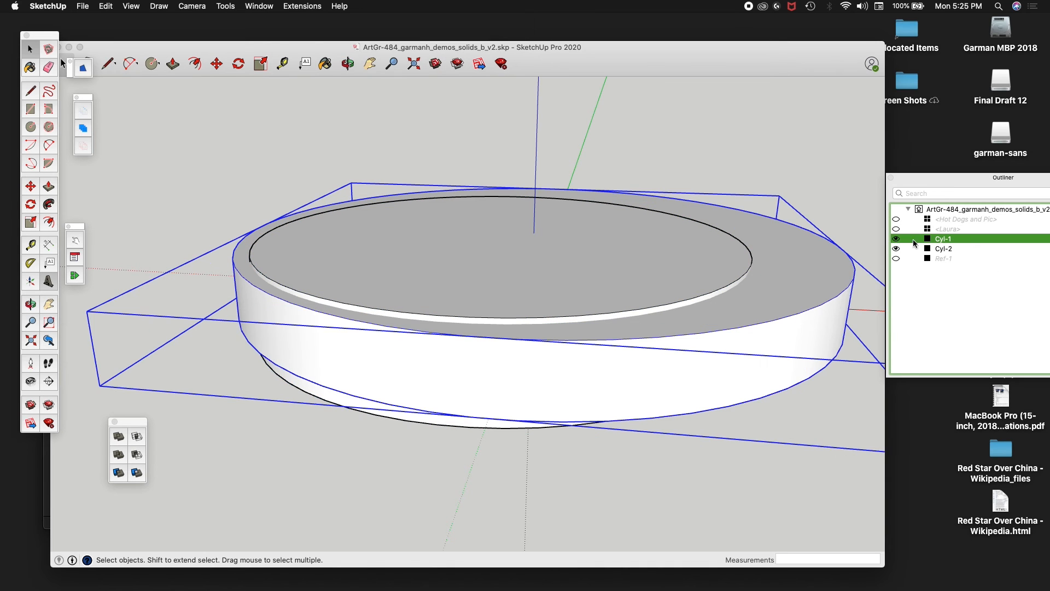
{"action": "left_click", "coordinate": [897, 239]}
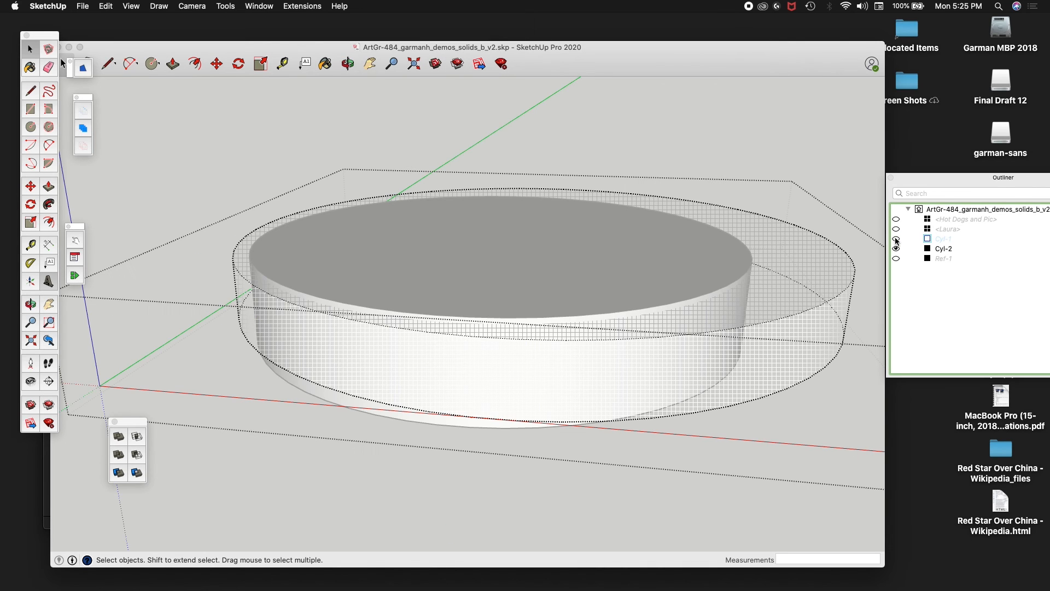
{"action": "left_click", "coordinate": [897, 239]}
{"action": "left_click", "coordinate": [934, 238]}
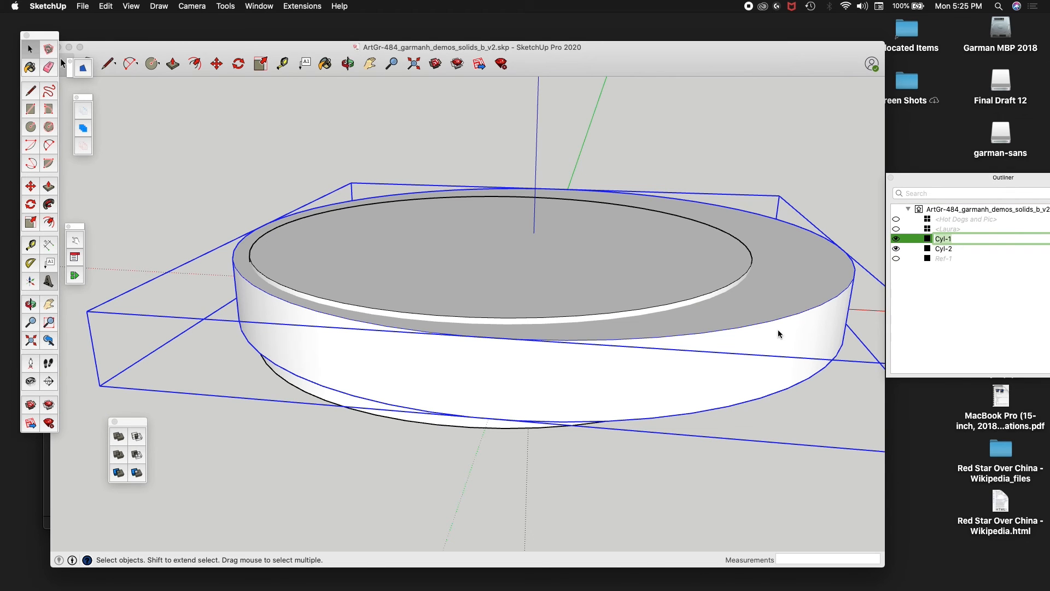
Move Cyl-2 by its bounding-box corner about 0.70 m along the red axis
{"action": "left_click", "coordinate": [946, 250]}
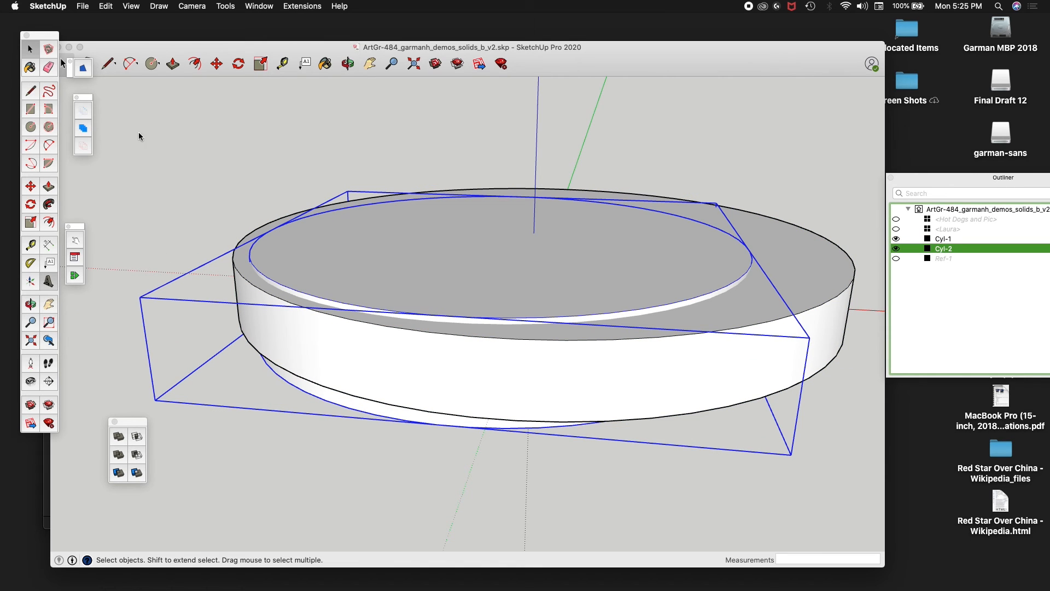
{"action": "left_click", "coordinate": [216, 64]}
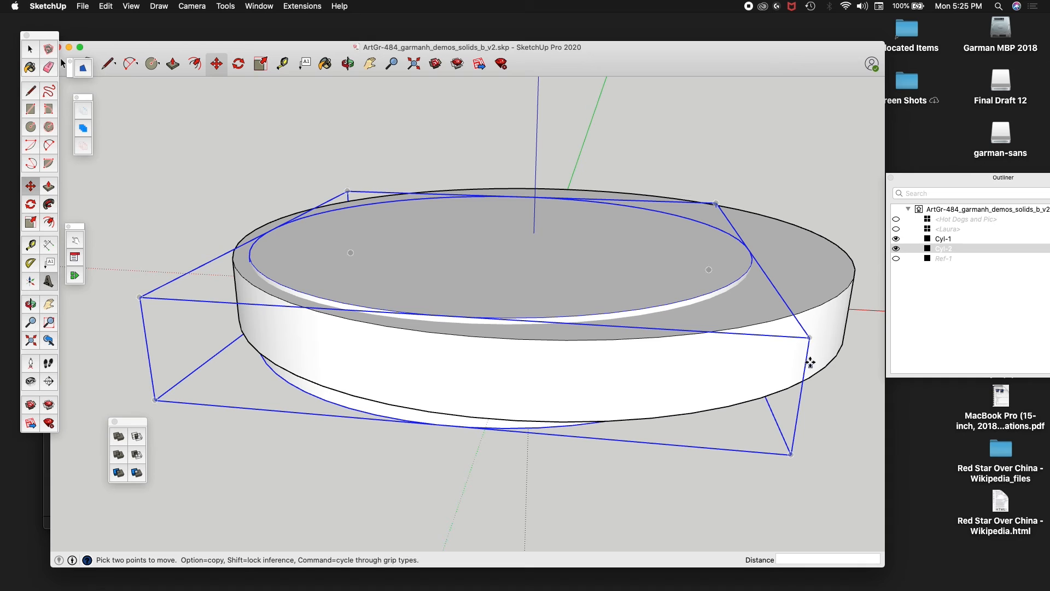
{"action": "left_click", "coordinate": [810, 339]}
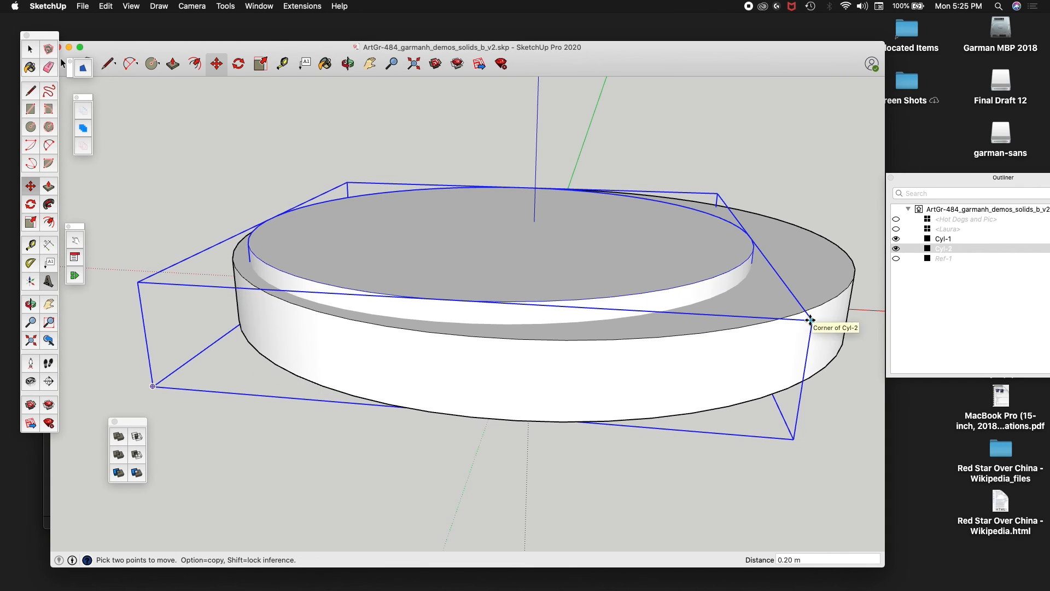
{"action": "key", "text": "Escape"}
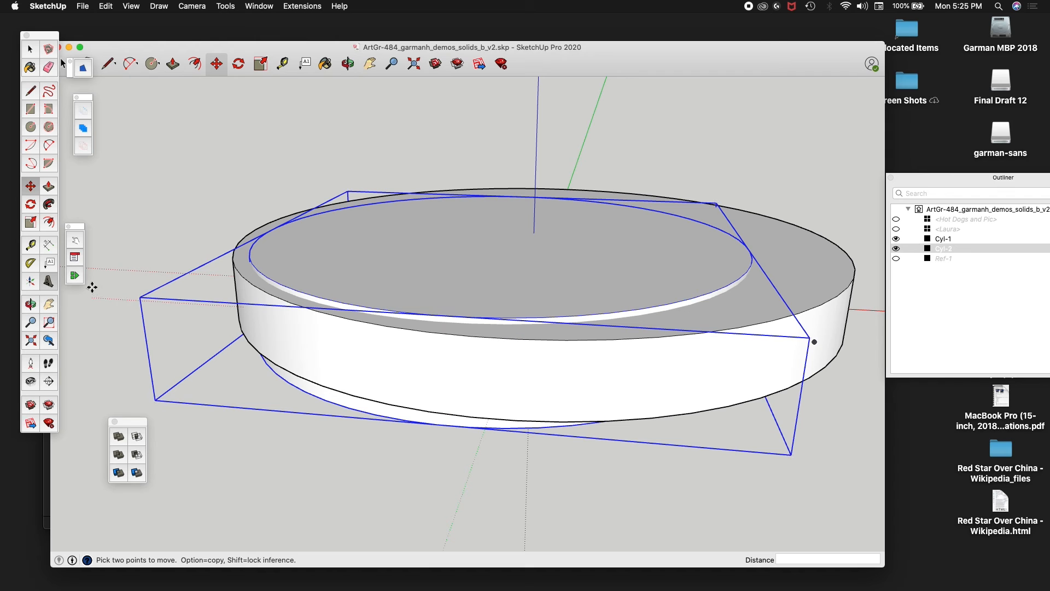
{"action": "left_click", "coordinate": [140, 299]}
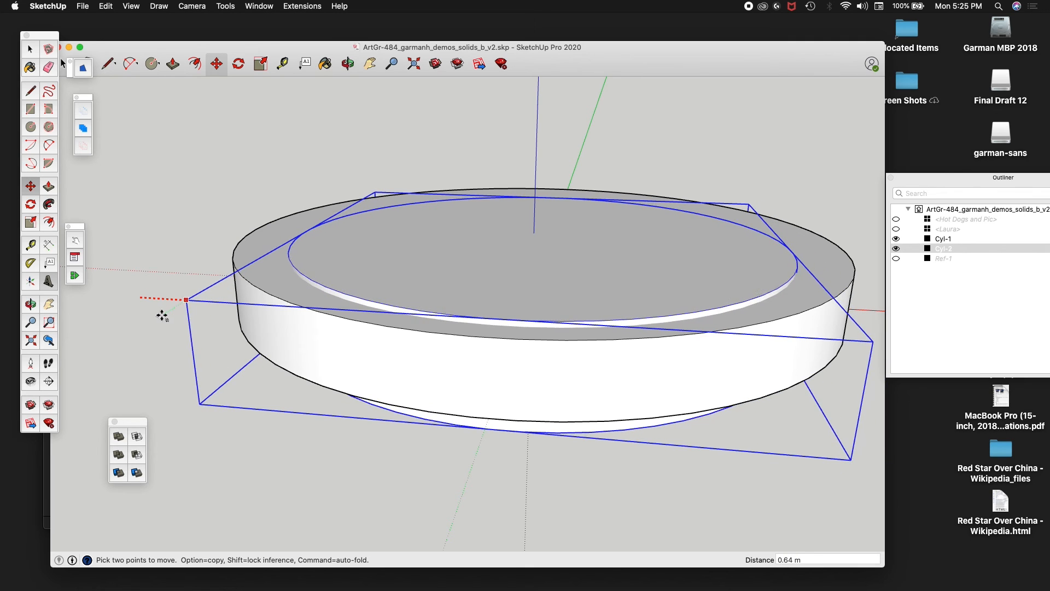
{"action": "left_click", "coordinate": [164, 316]}
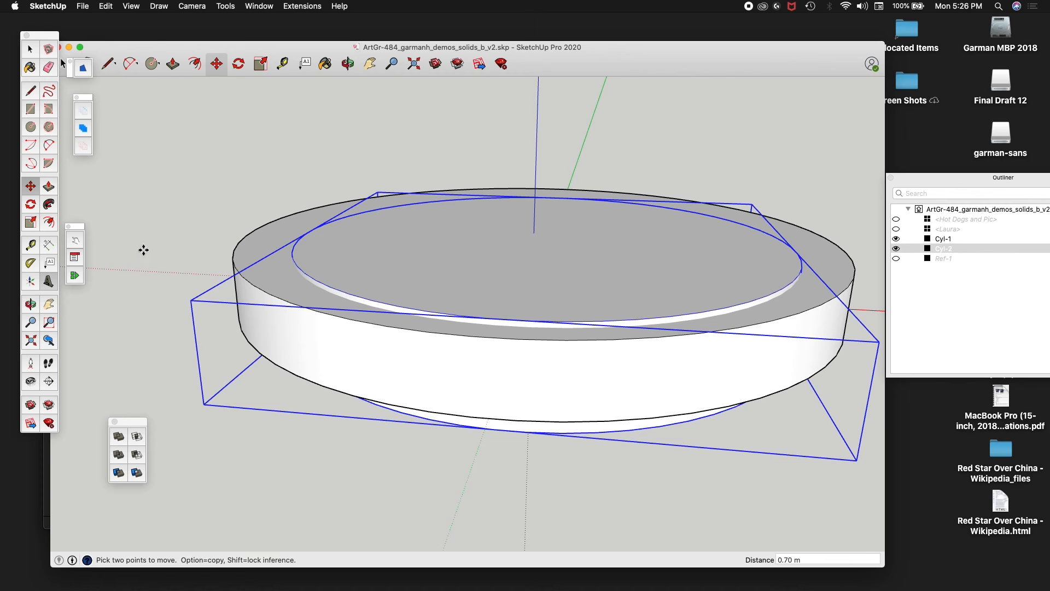
In the standard top view, move Cyl-2 freely by its corner, about 1.56 m
{"action": "middle_click_drag", "start_coordinate": [178, 216], "coordinate": [170, 353]}
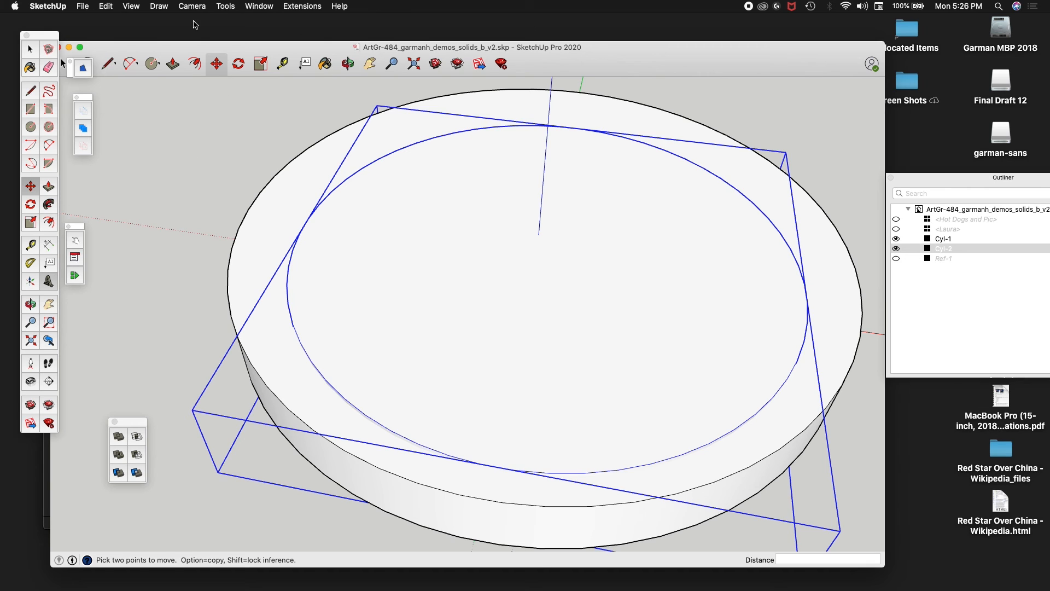
{"action": "left_click", "coordinate": [138, 6]}
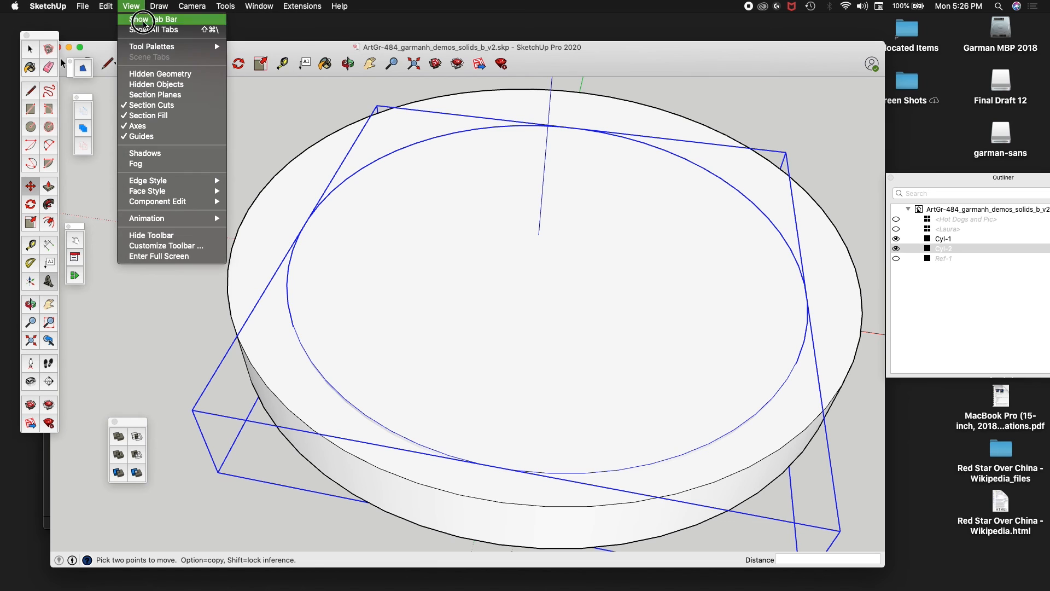
{"action": "mouse_move", "coordinate": [149, 47]}
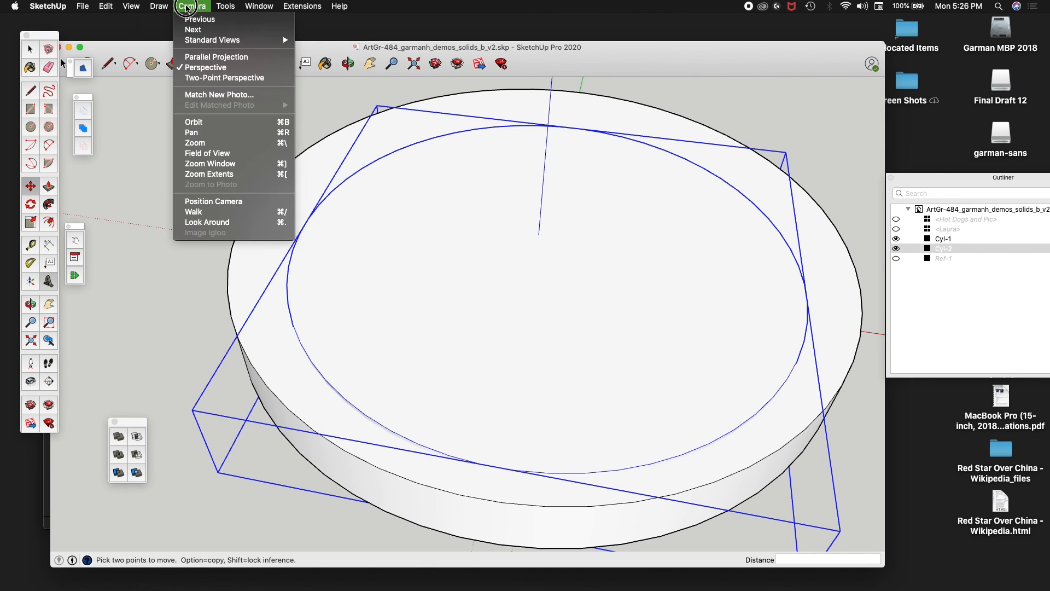
{"action": "mouse_move", "coordinate": [215, 40]}
{"action": "left_click", "coordinate": [318, 40]}
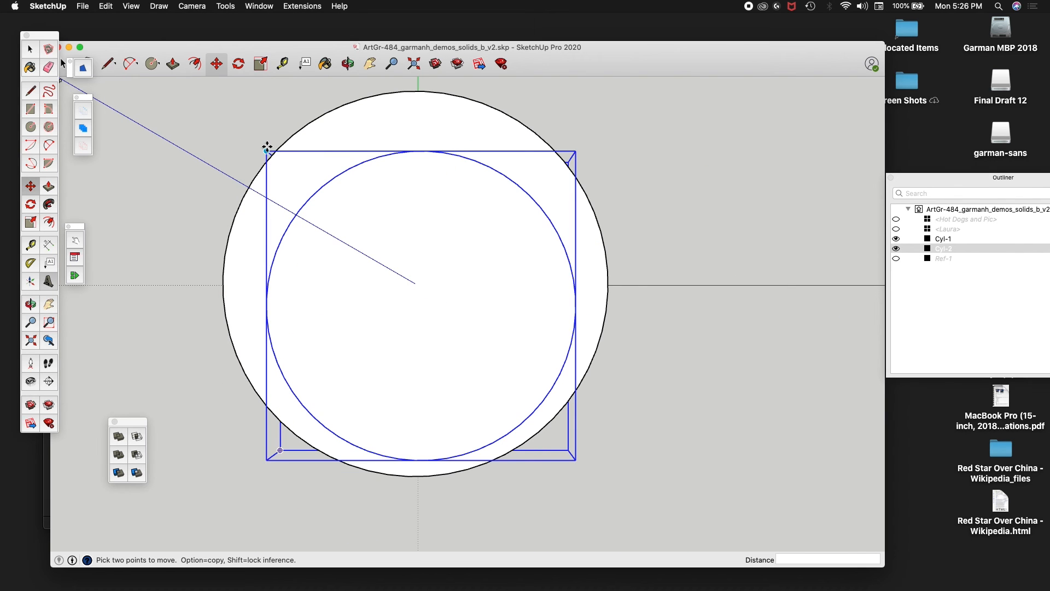
{"action": "left_click", "coordinate": [266, 149]}
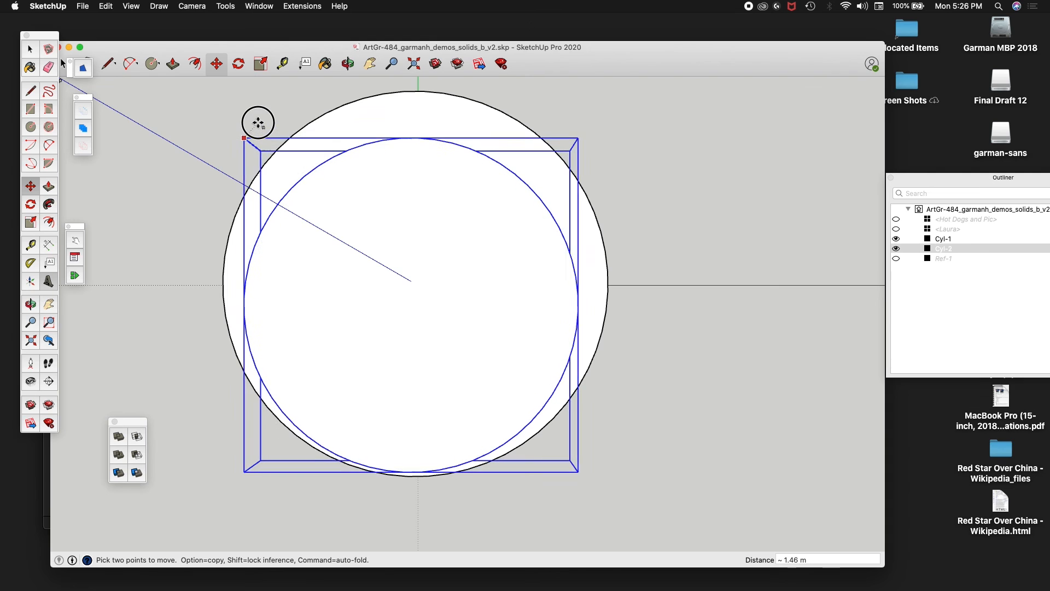
{"action": "left_click", "coordinate": [258, 120]}
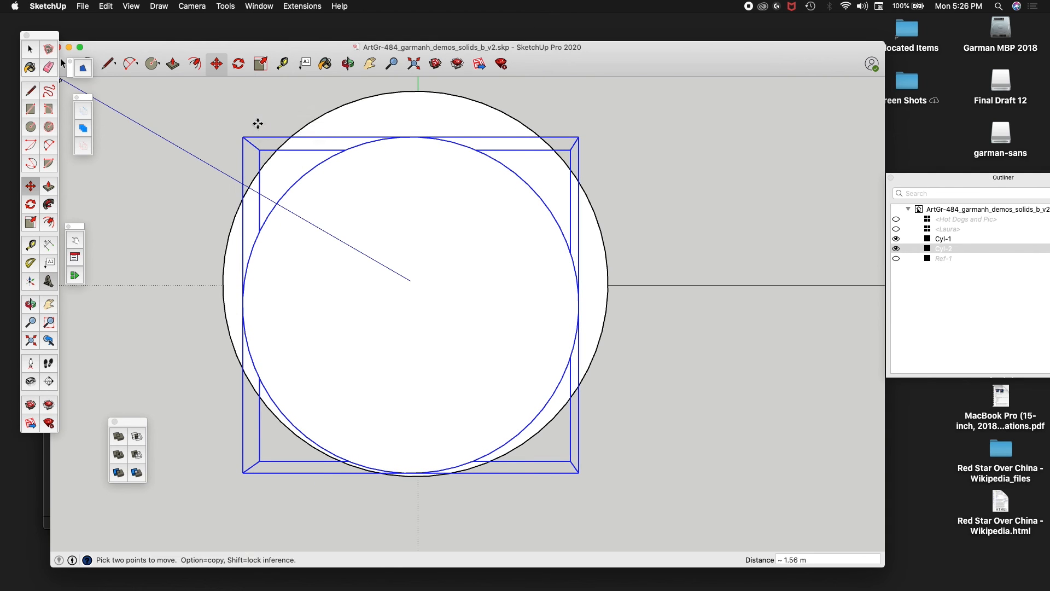
Nudge Cyl-2 along the axes until it sits centred within the outline of Cyl-1, and deselect it
{"action": "left_click", "coordinate": [243, 137]}
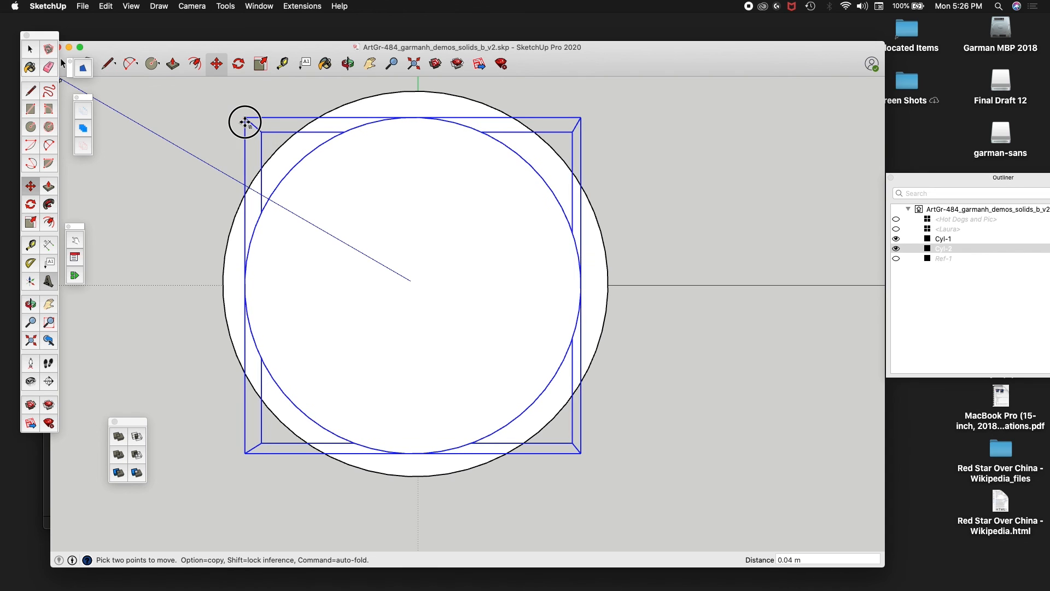
{"action": "left_click", "coordinate": [246, 122]}
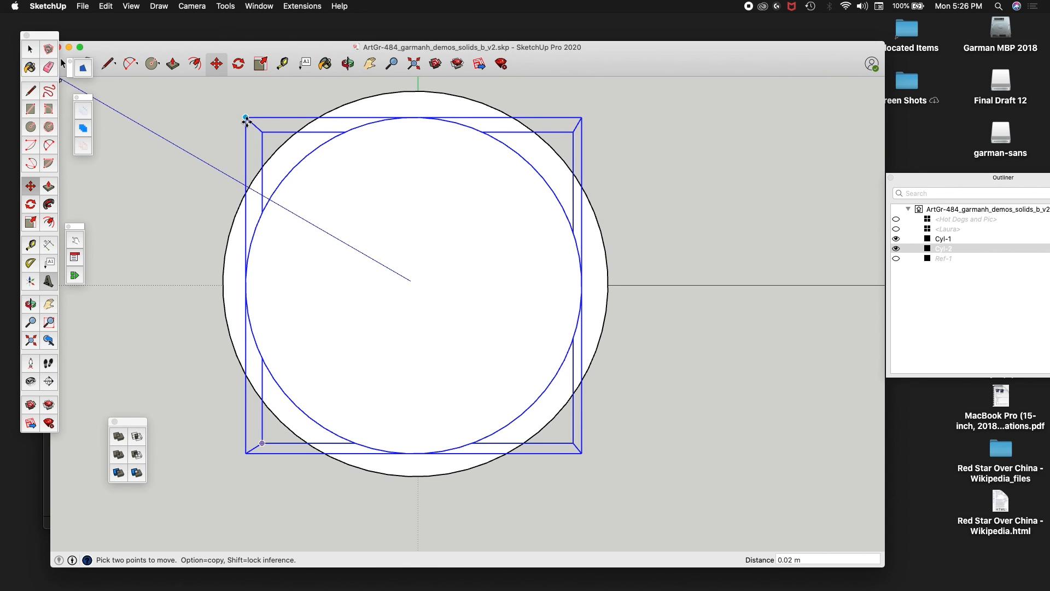
{"action": "key", "text": "space"}
{"action": "left_click", "coordinate": [202, 131]}
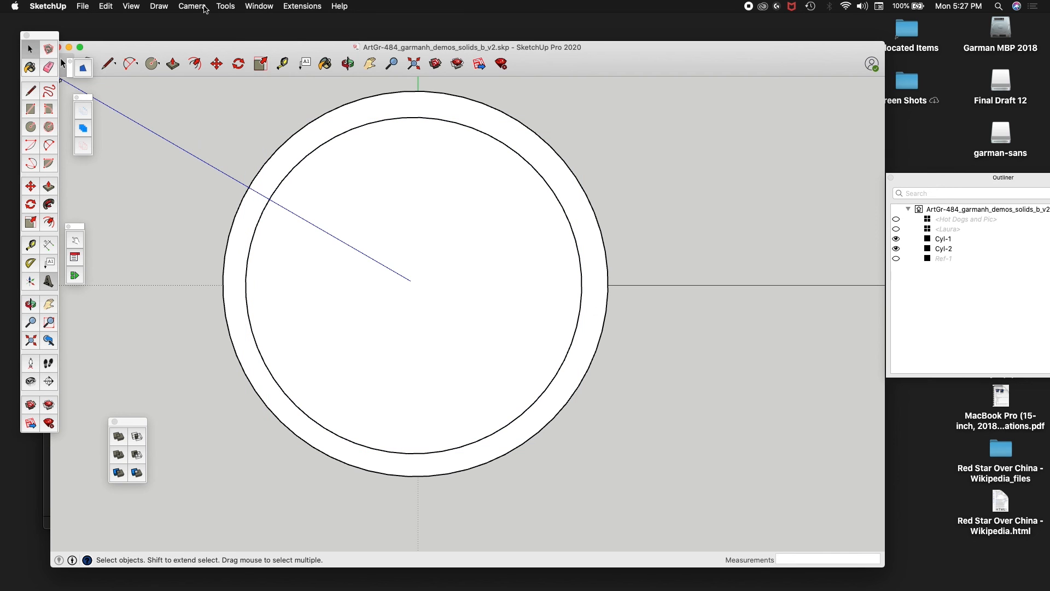
Switch to the standard front view and select the lower disc, Cyl-1, for moving
{"action": "left_click", "coordinate": [193, 6]}
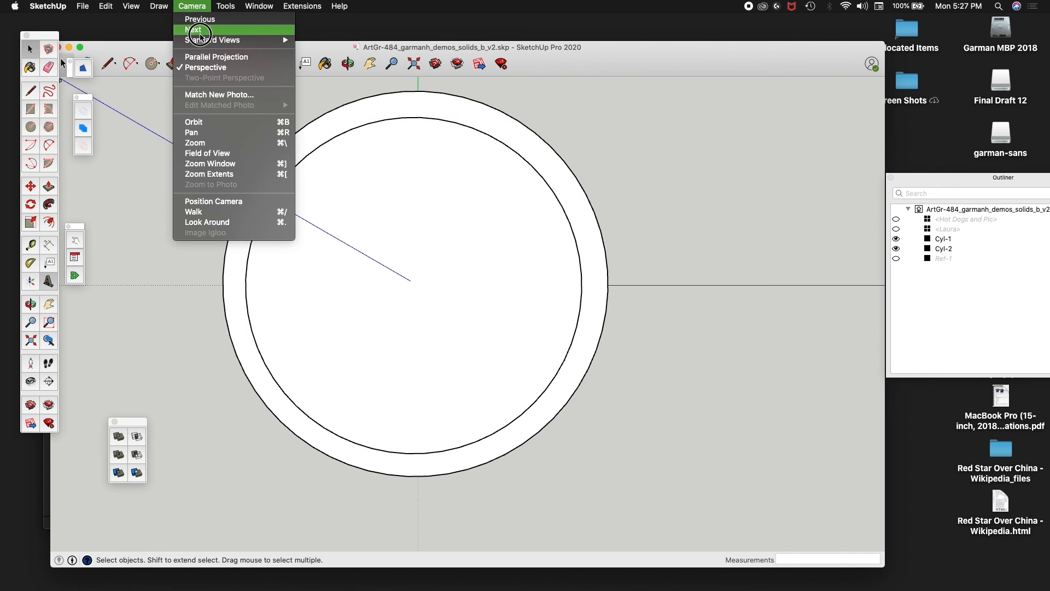
{"action": "mouse_move", "coordinate": [213, 40]}
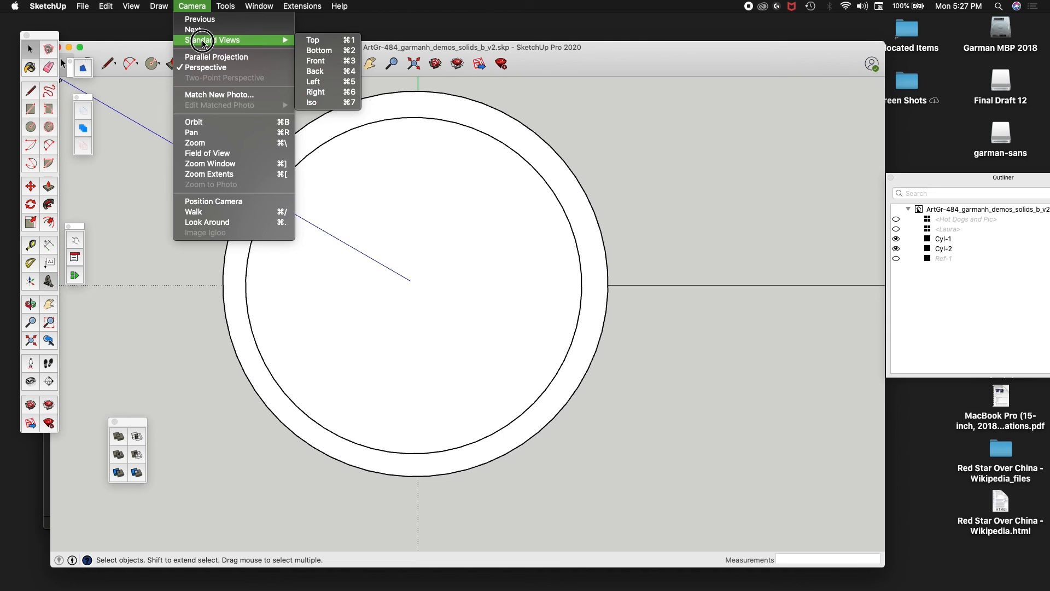
{"action": "left_click", "coordinate": [334, 71]}
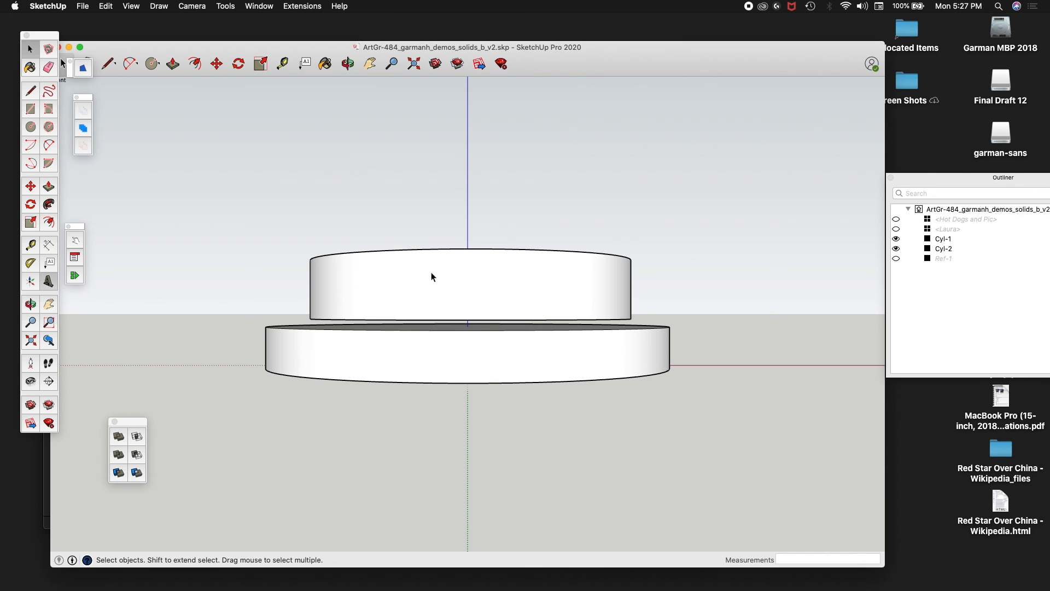
{"action": "left_click", "coordinate": [459, 364]}
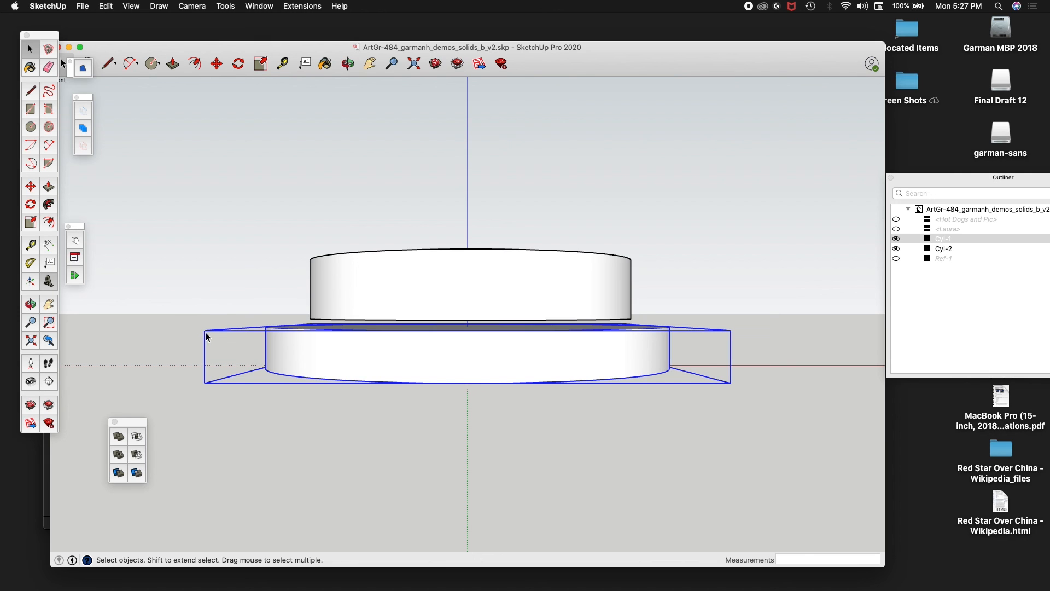
{"action": "left_click", "coordinate": [217, 63]}
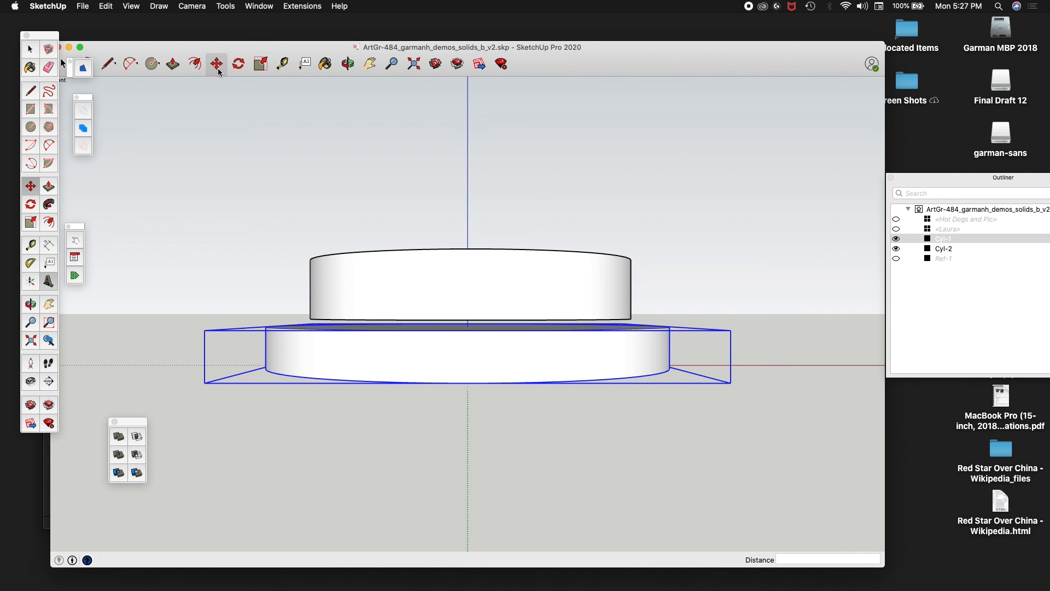
Try raising Cyl-1 by its bounding-box corner 0.27 m along the blue axis, and undo that move
{"action": "left_click", "coordinate": [204, 328]}
{"action": "left_click", "coordinate": [204, 316]}
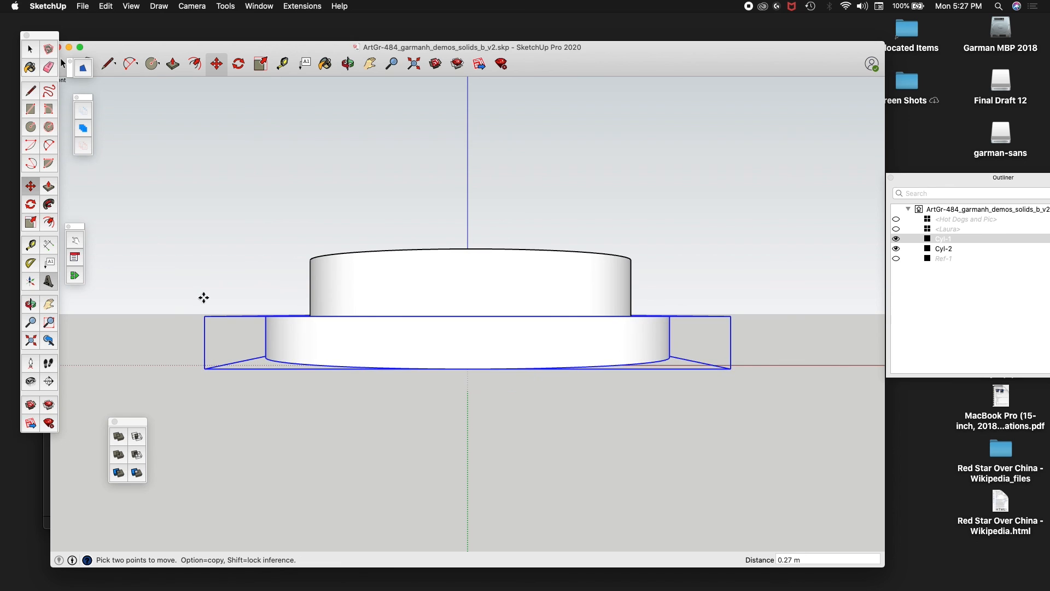
{"action": "key", "text": "super+z"}
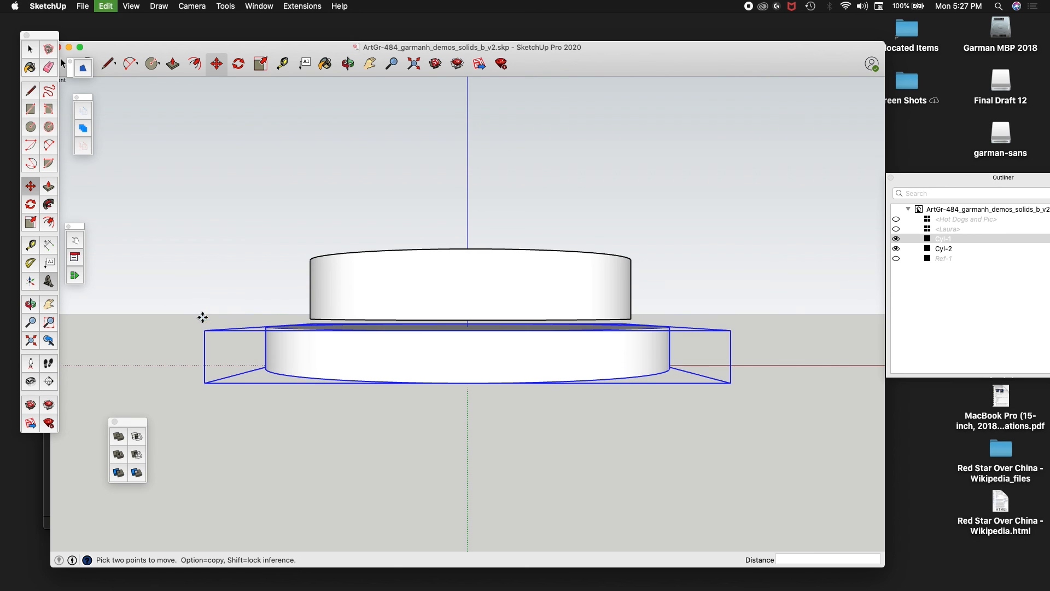
Raise Cyl-1 by its upper bounding-box corner about 1.41 m along the blue axis so it surrounds Cyl-2, and deselect it
{"action": "left_click", "coordinate": [204, 330]}
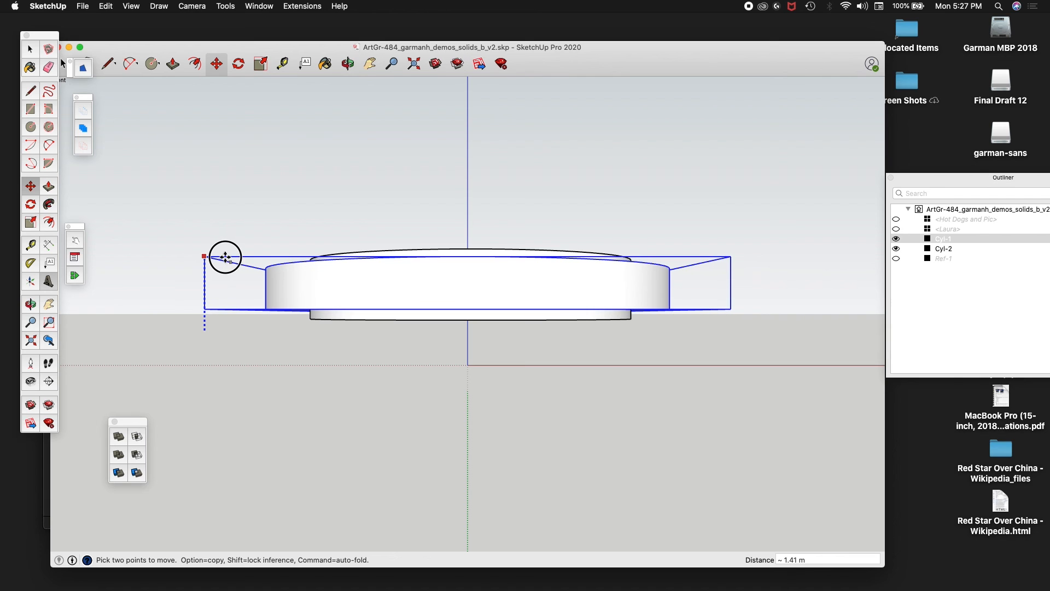
{"action": "left_click", "coordinate": [223, 253]}
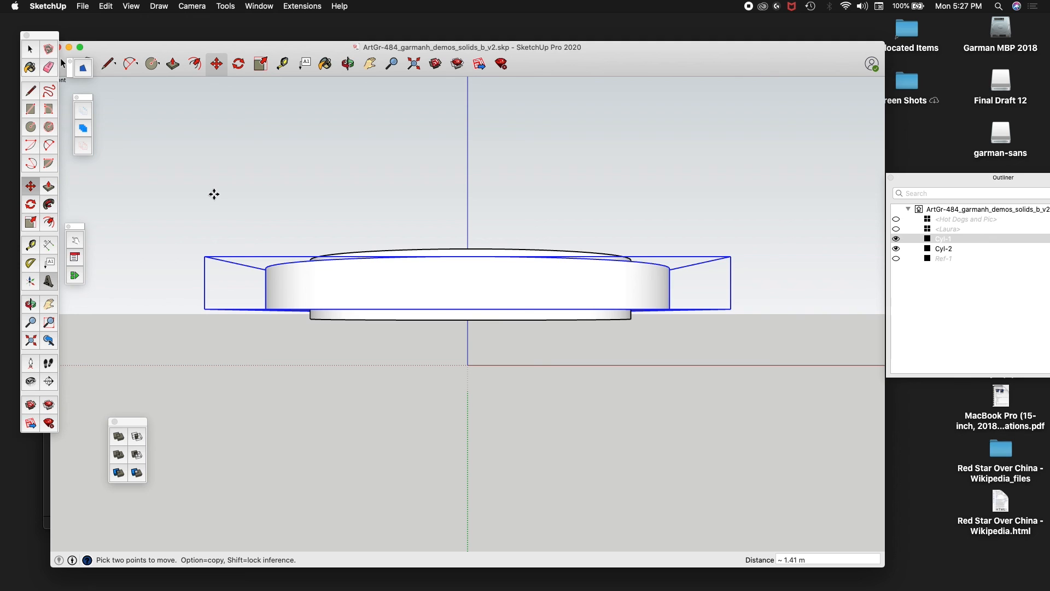
{"action": "key", "text": "space"}
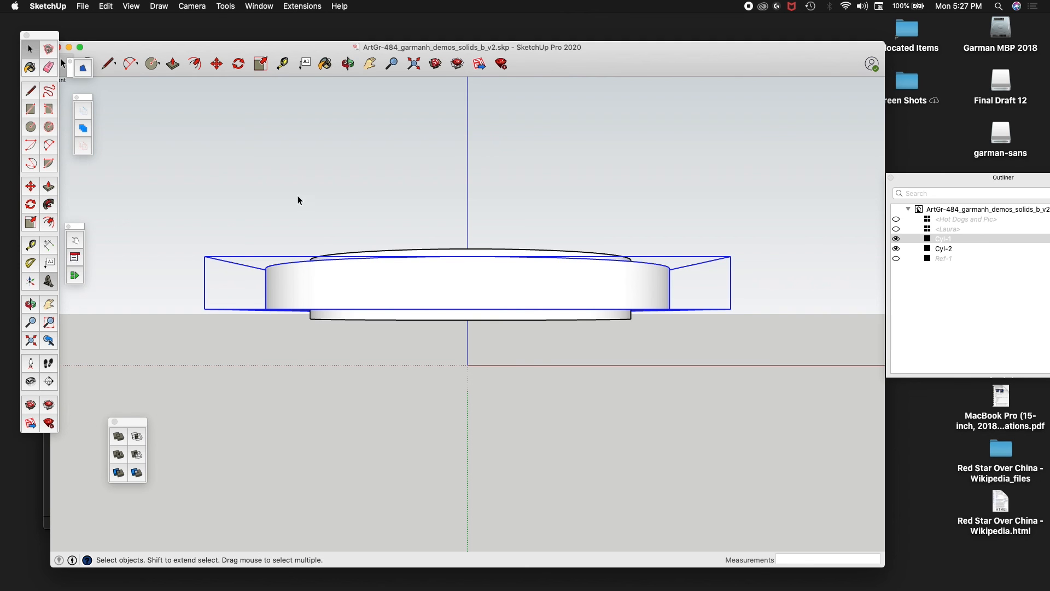
{"action": "left_click", "coordinate": [327, 193]}
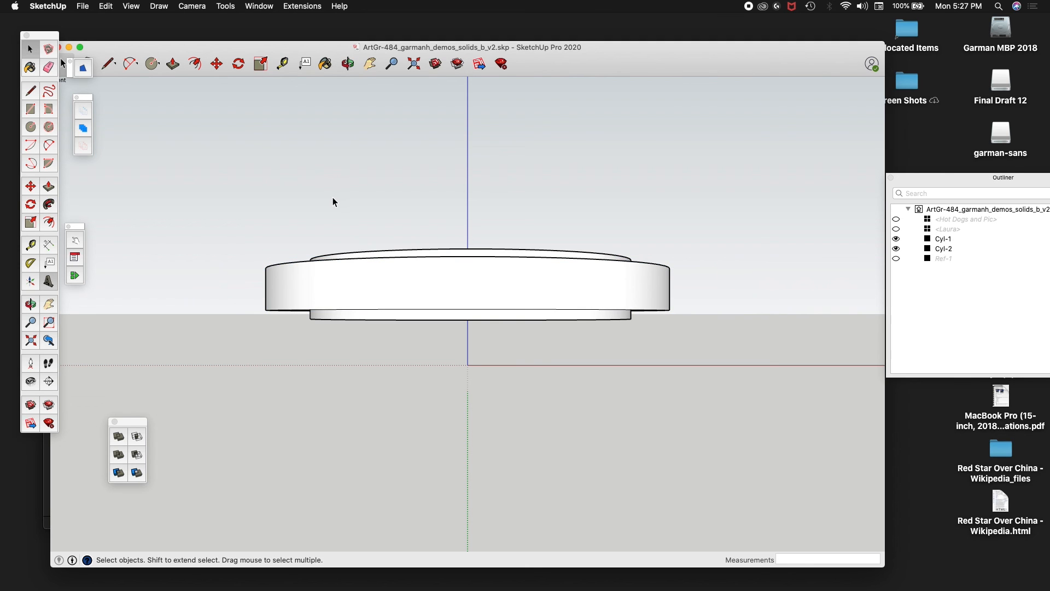
Examine the overlapping discs from a raised, angled viewpoint
{"action": "key", "text": "o"}
{"action": "left_click_drag", "start_coordinate": [338, 195], "coordinate": [274, 356]}
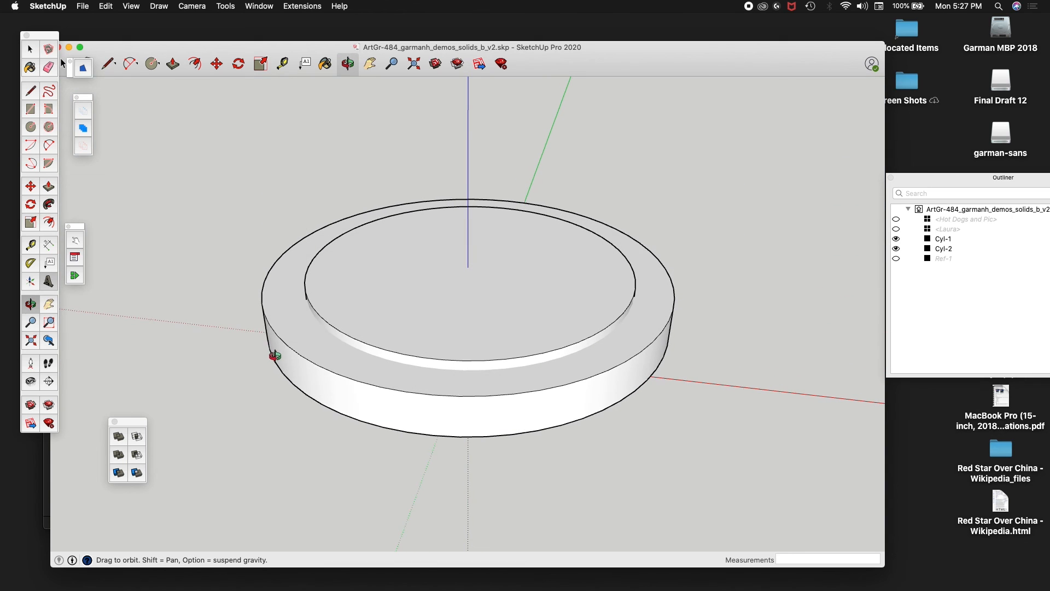
{"action": "key", "text": "h"}
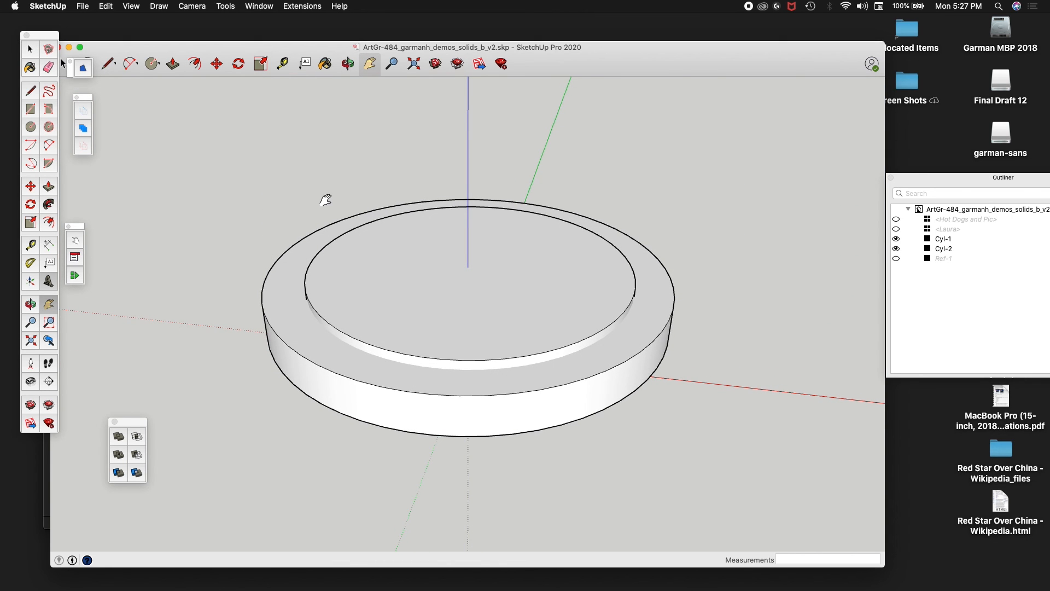